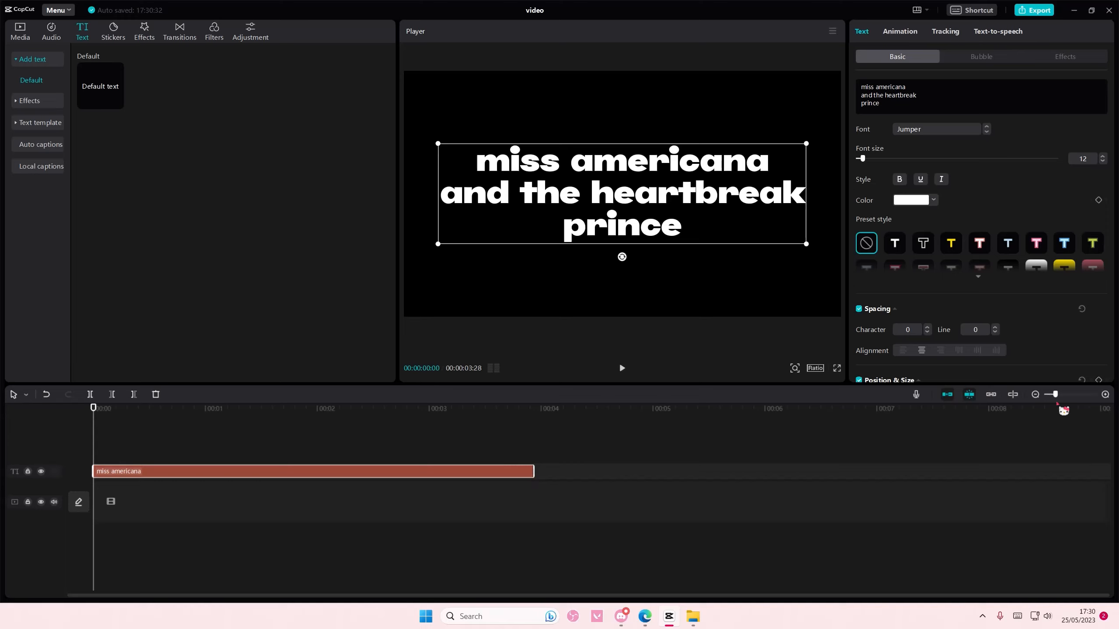
Step: Trim the "miss americana" text clip's end slightly and duplicate the clip into a stack of seven layers starting at 0 s
left_click(1035, 394)
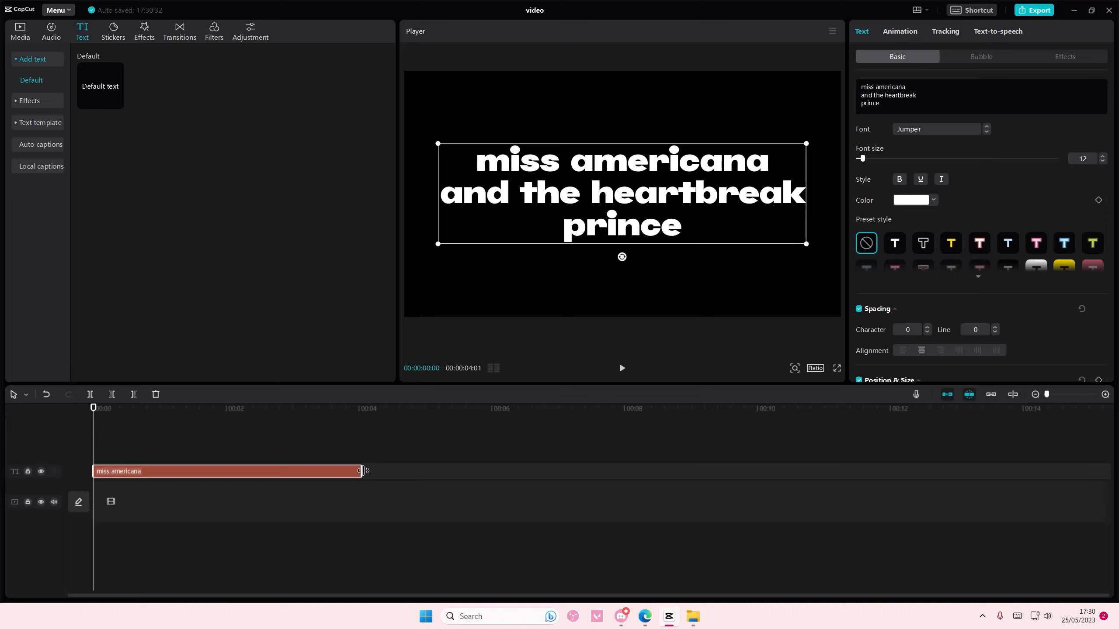
mouse_move(361, 471)
left_mouse_down()
mouse_move(411, 470)
mouse_move(345, 472)
left_mouse_up()
key("ctrl+v")
key("ctrl+v")
key("ctrl+v")
key("ctrl+v")
key("ctrl+v")
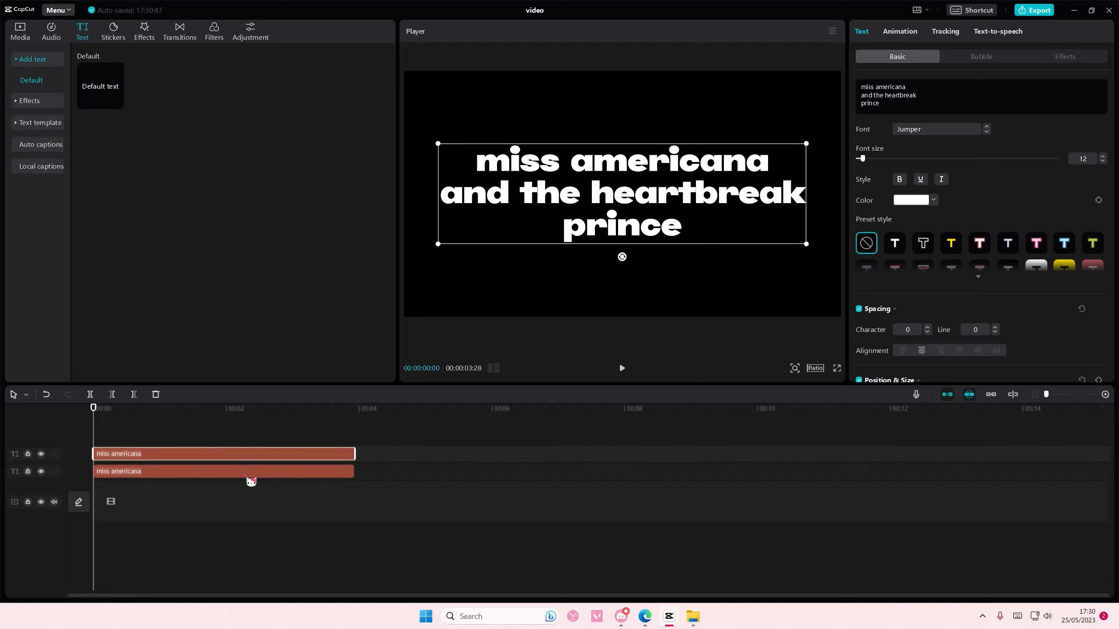
key("ctrl+v")
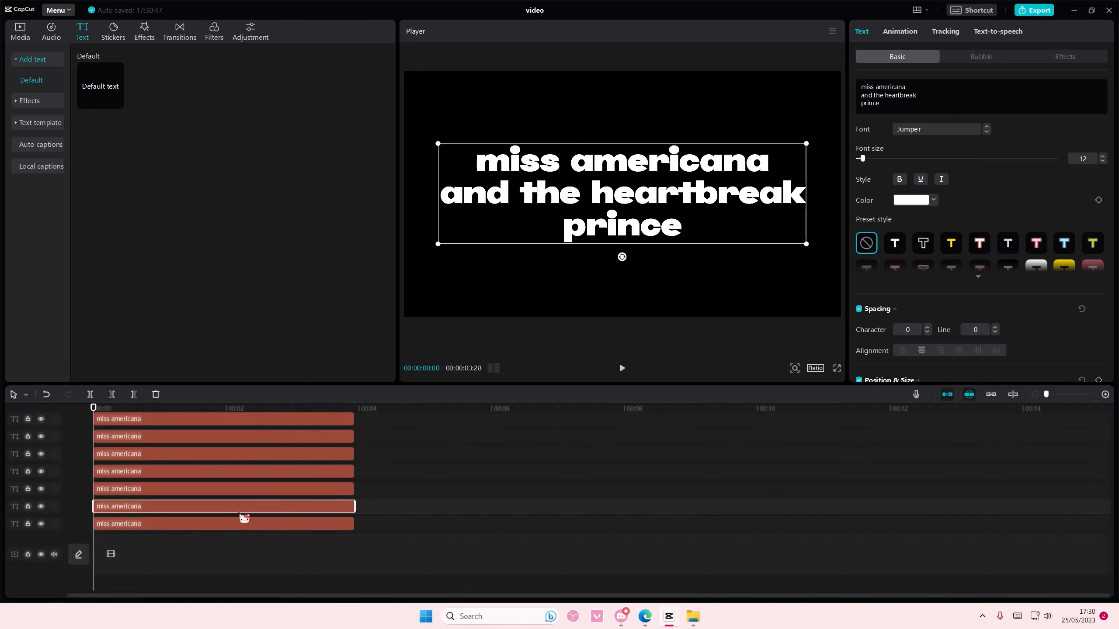
mouse_move(879, 103)
left_mouse_down()
mouse_move(894, 95)
mouse_move(878, 90)
left_mouse_up()
left_click_drag(385, 517, 255, 346)
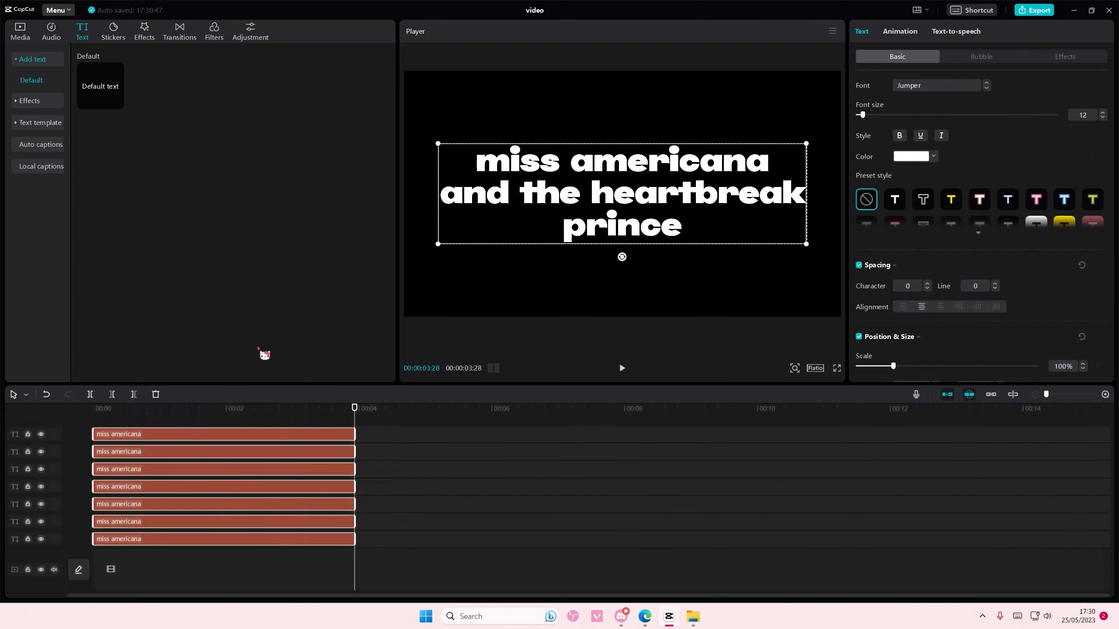
scroll(950, 346, "down", 6)
left_click(858, 329)
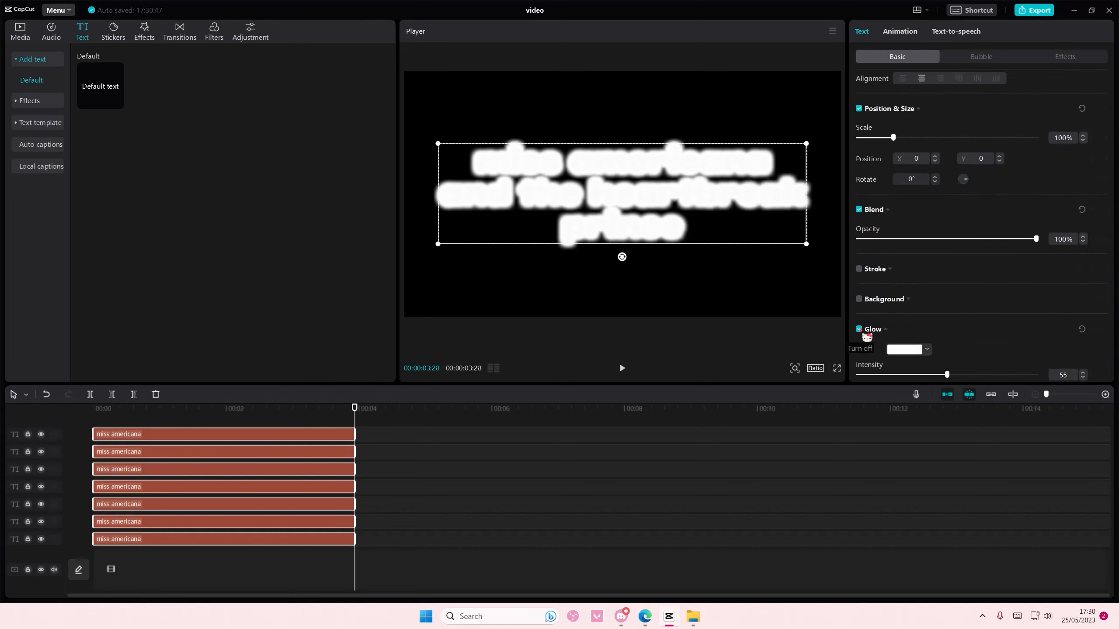
left_click(932, 375)
left_click_drag(932, 377, 860, 375)
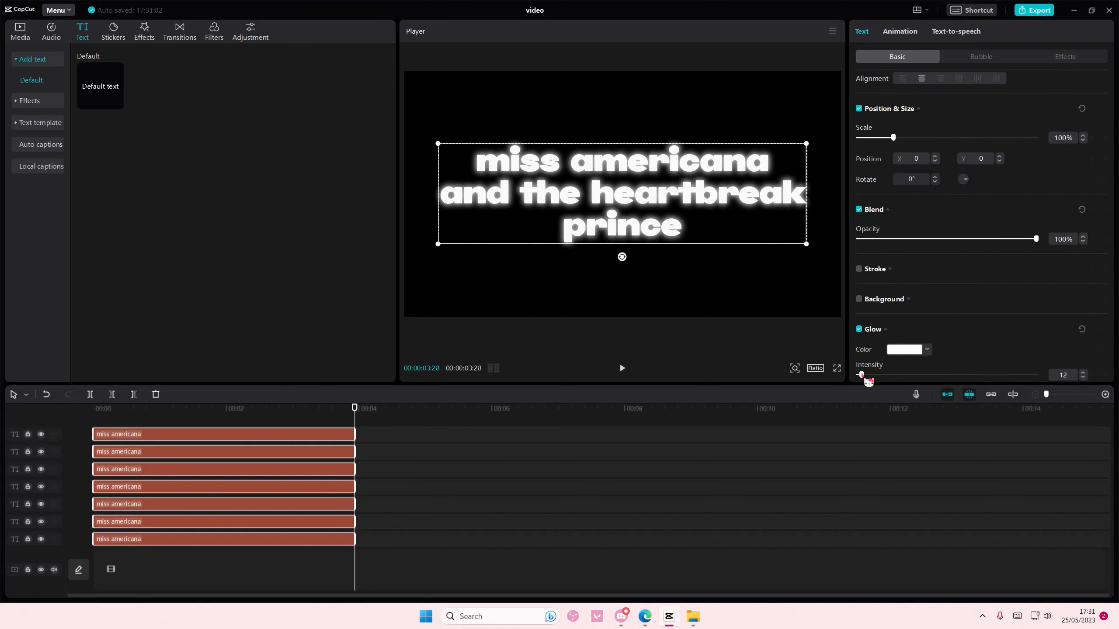
key("ctrl+z")
key("ctrl+z")
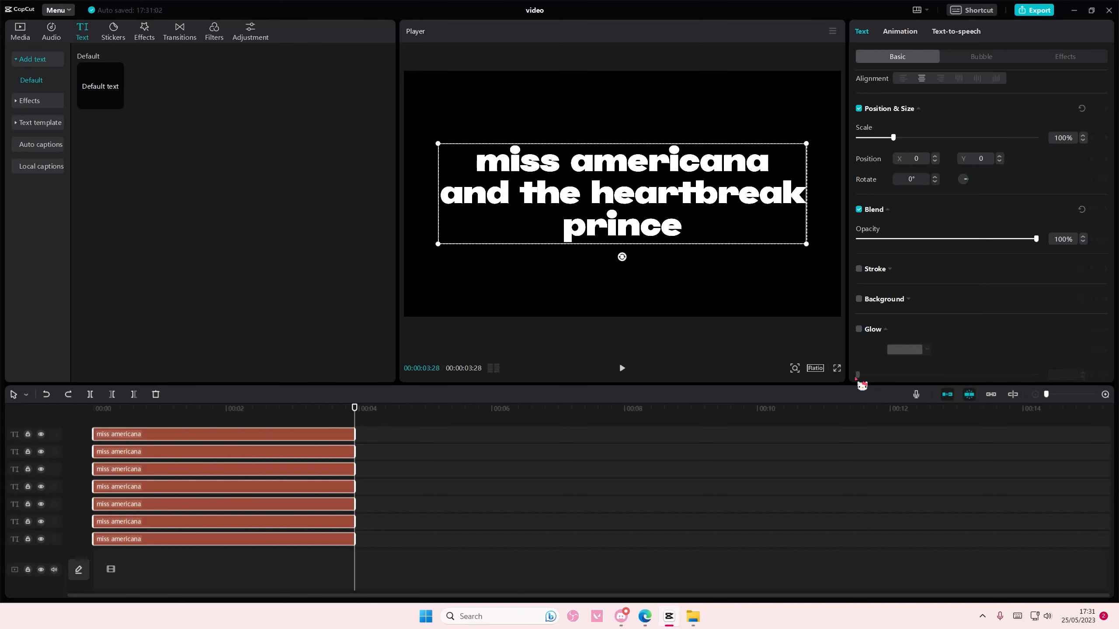
Step: Trim the starts of the second, third and fourth text clips from the bottom to about 0.4, 0.9 and 1.4 s
scroll(352, 495, "down", 2)
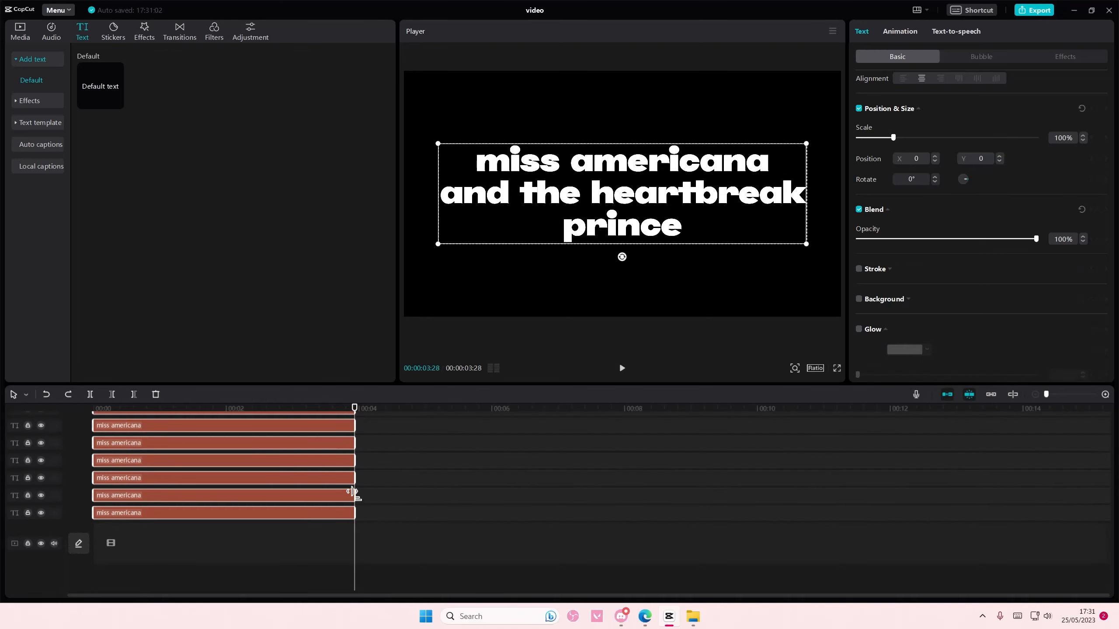
left_click(382, 492)
left_click(120, 495)
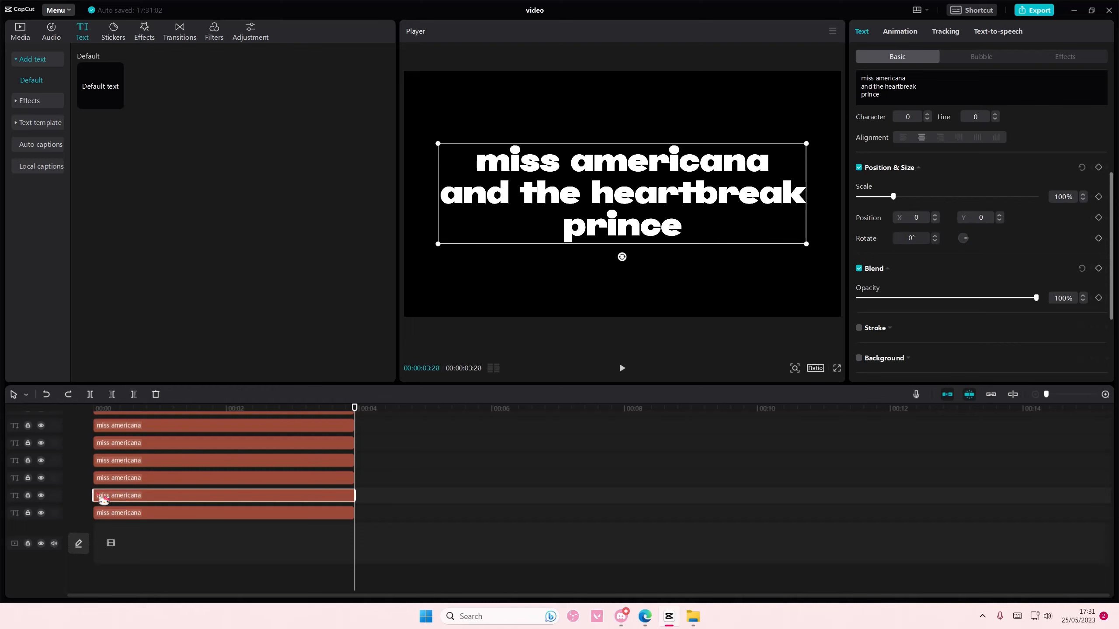
left_click_drag(101, 495, 156, 476)
left_click(106, 484)
left_click(157, 466)
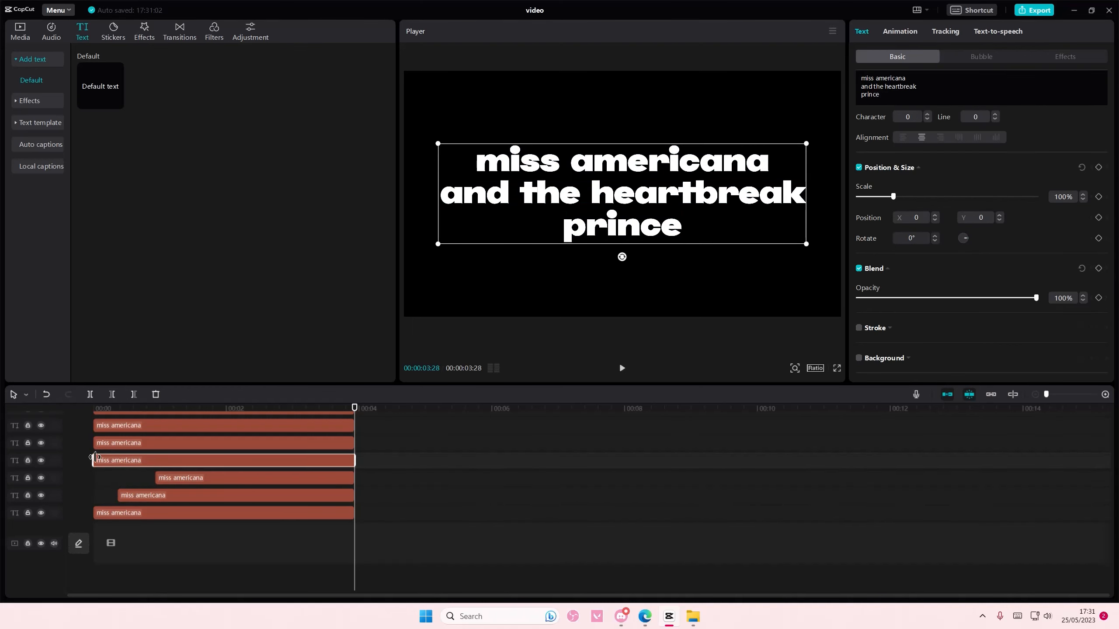
left_click_drag(95, 457, 187, 462)
Step: Trim the starts of the three uppermost text clips to about 1.9, 2.4 and 2.9 s, and shave the bottom clip's start slightly
left_click(181, 443)
left_click_drag(95, 443, 250, 427)
left_click(114, 427)
left_click(189, 436)
left_click_drag(95, 436, 287, 442)
left_click(145, 540)
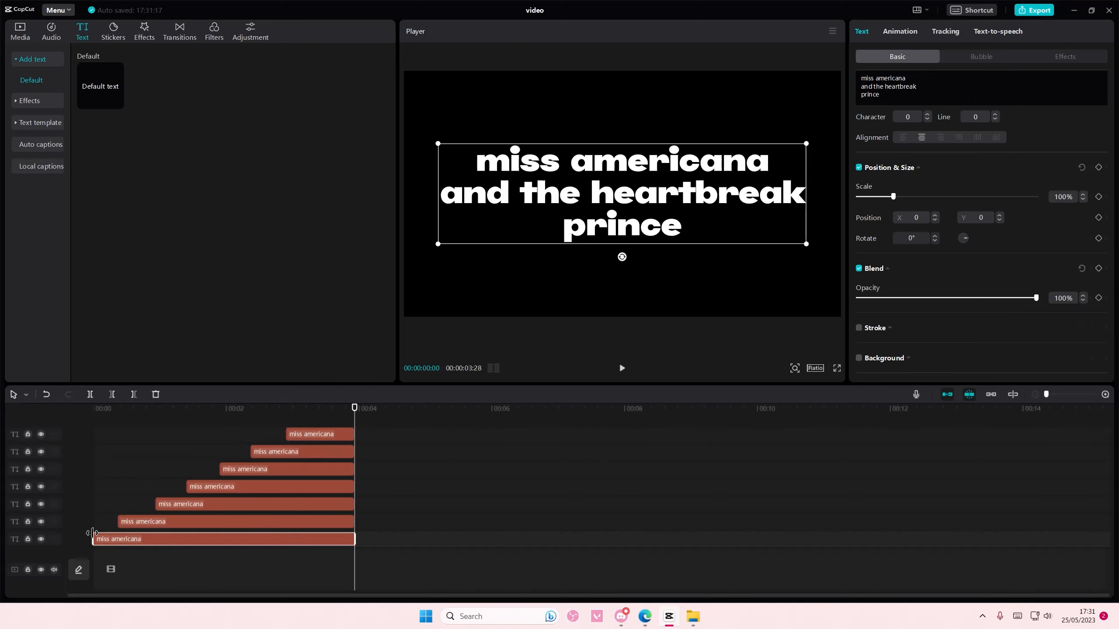
left_click_drag(94, 534, 98, 534)
Step: In the bottom text clip, colour everything after "miss" black (000000)
left_click_drag(359, 414, 355, 399)
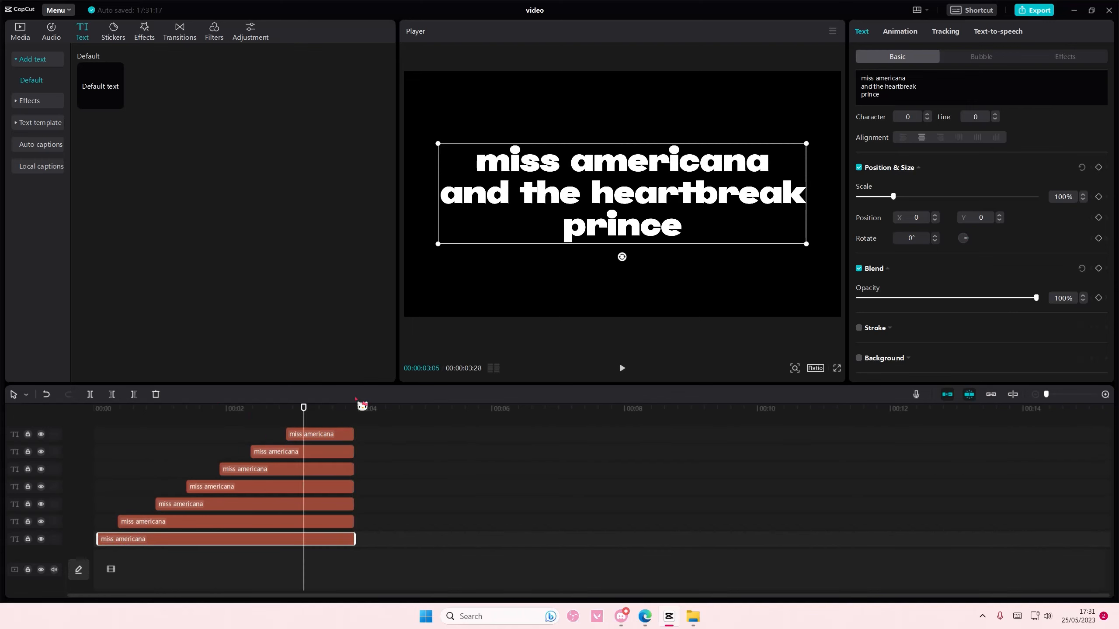
mouse_move(879, 94)
left_mouse_down()
mouse_move(892, 87)
mouse_move(877, 79)
left_mouse_up()
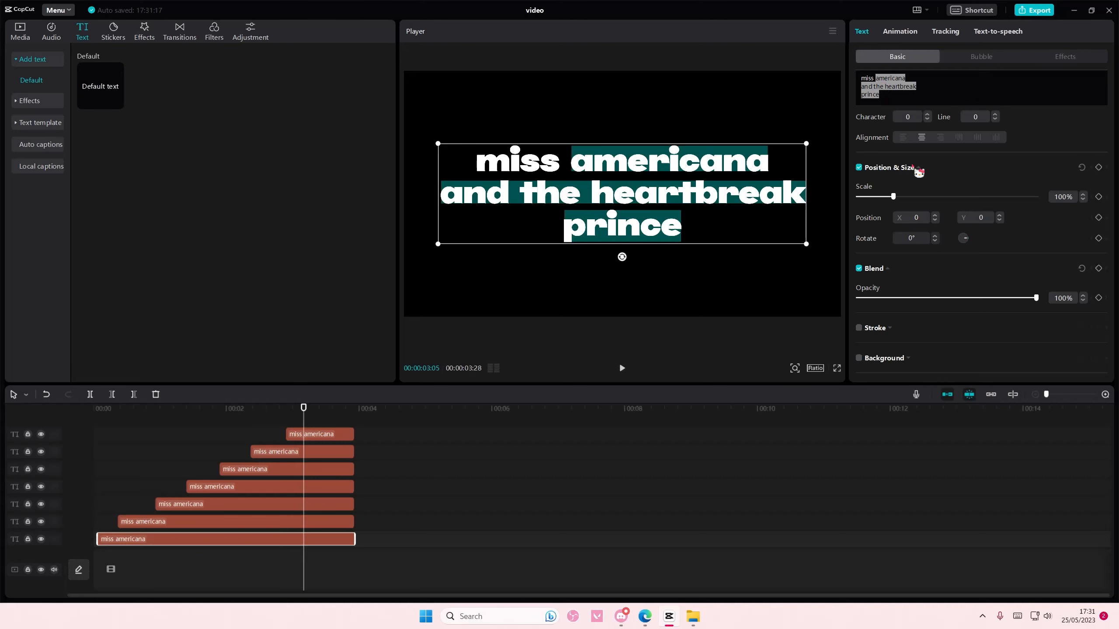
scroll(918, 172, "up", 5)
left_click(929, 201)
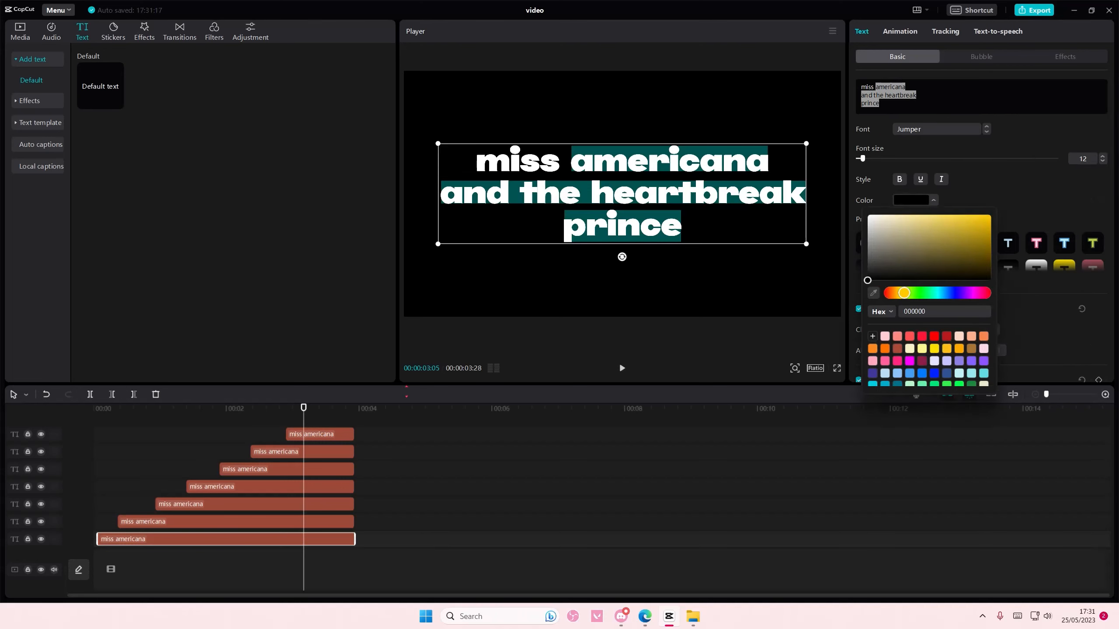
left_click(303, 524)
Step: In the second text clip from the bottom, colour "and the heartbreak prince" black
left_click(313, 524)
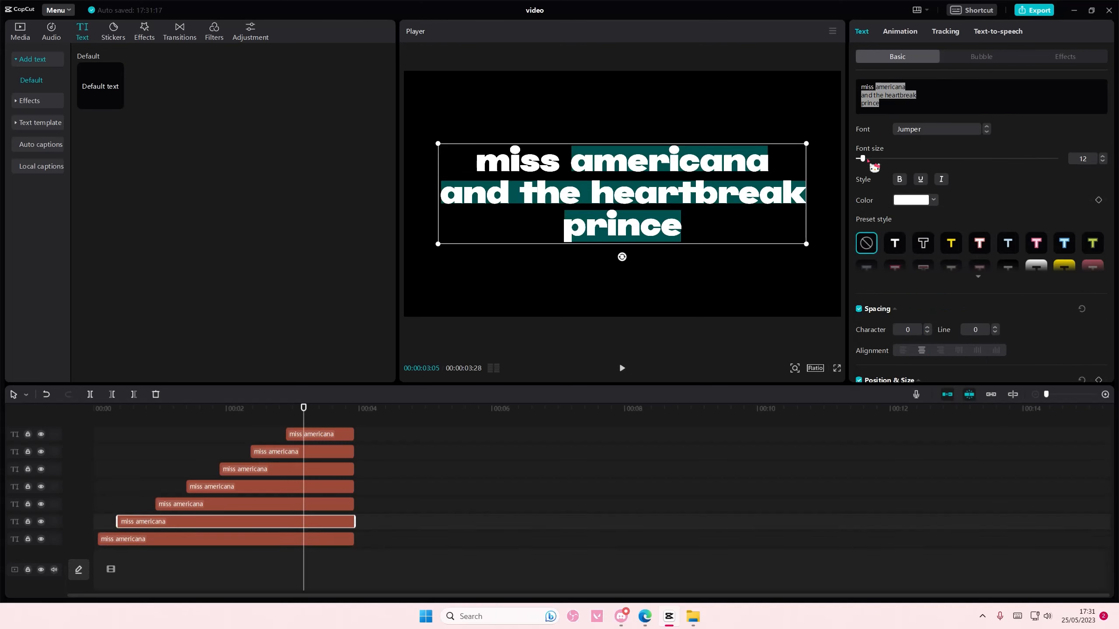
left_click_drag(893, 111, 850, 96)
left_click(894, 202)
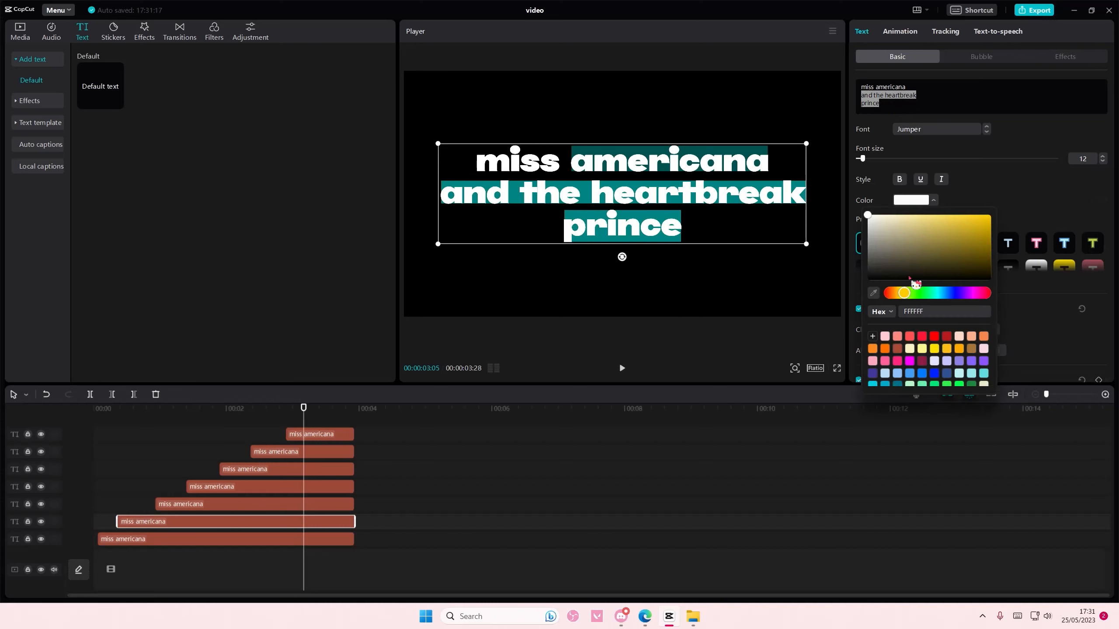
left_click_drag(894, 277, 814, 311)
Step: In the third text clip from the bottom, colour "the heartbreak prince" black (000000)
left_click(286, 504)
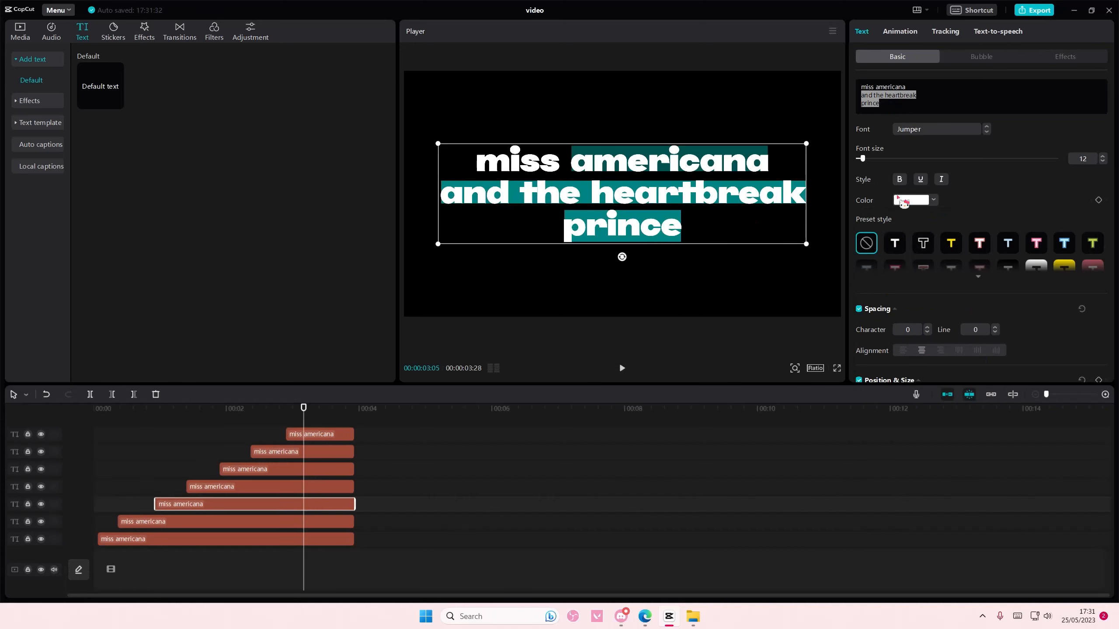
left_click_drag(914, 111, 874, 99)
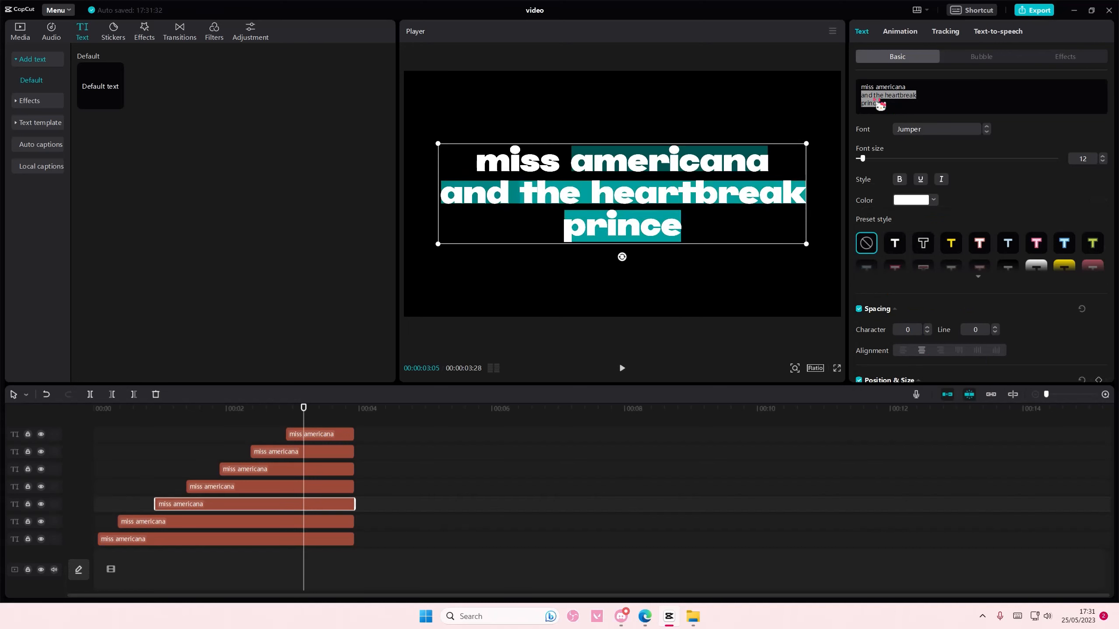
left_click(912, 201)
left_click_drag(881, 271, 833, 304)
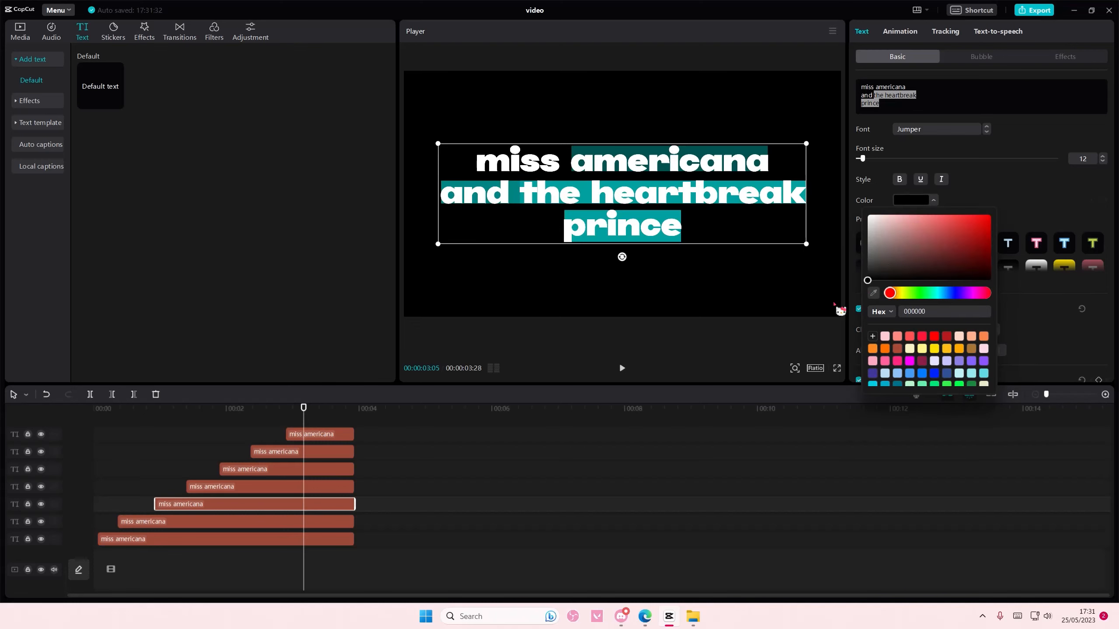
Step: Inspect the word colours of the lower text clips, including the text after "miss" in the bottom clip
left_click(256, 538)
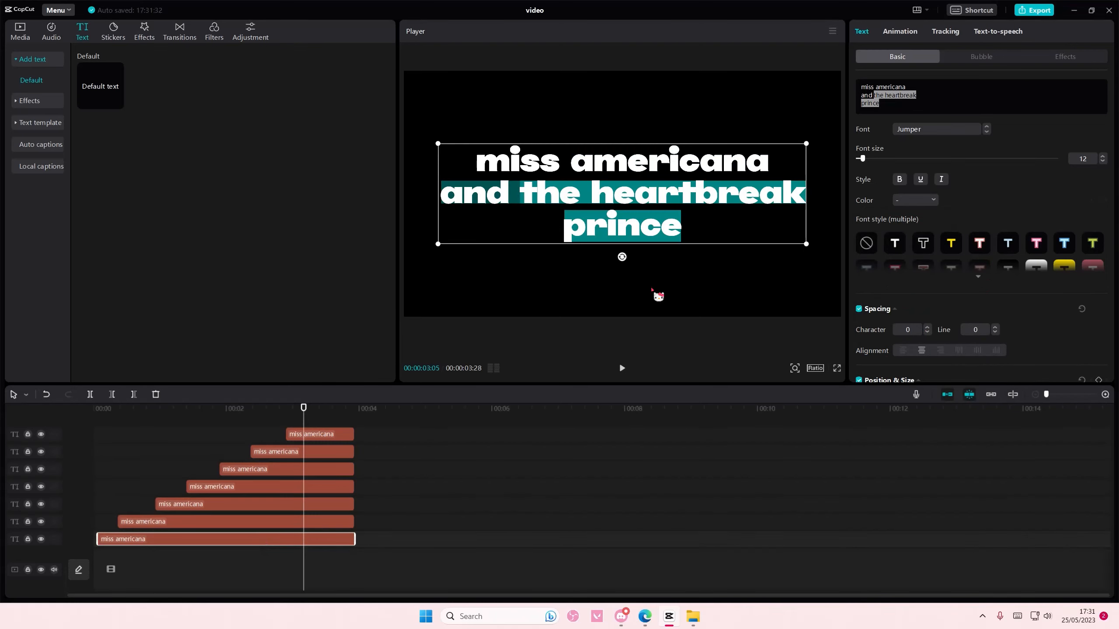
left_click(303, 526)
left_click(297, 507)
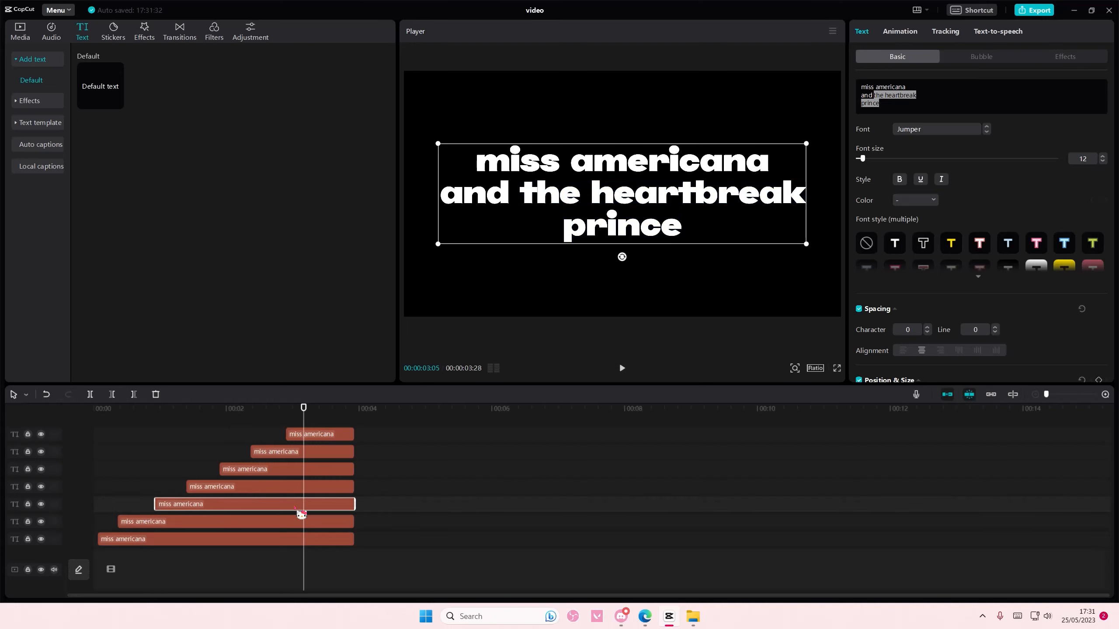
left_click(299, 512)
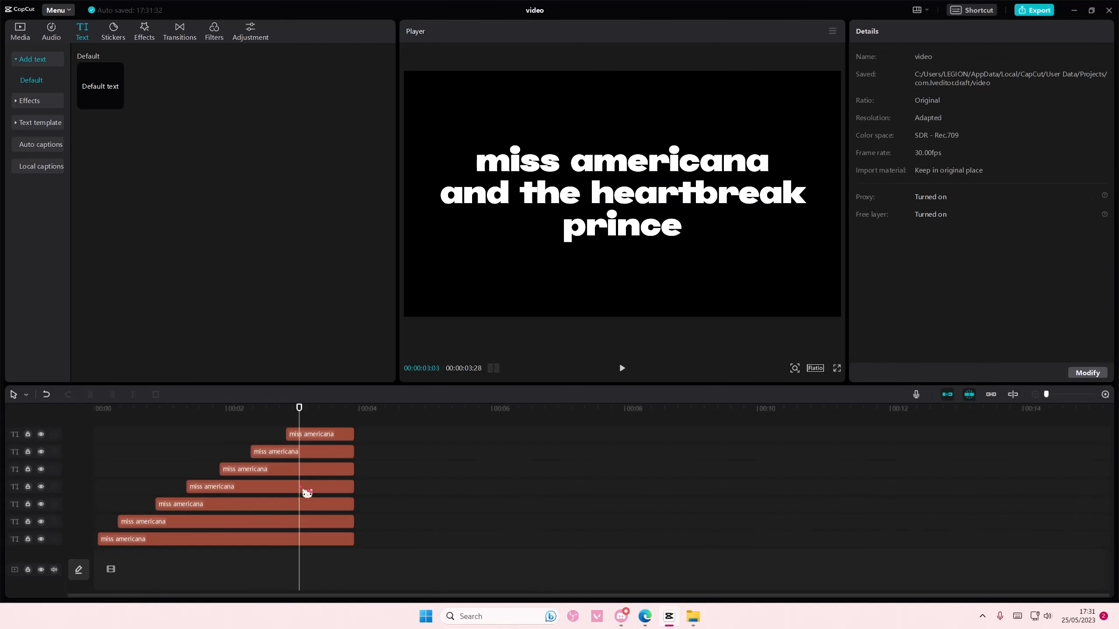
left_click(307, 490)
left_click(305, 509, "ctrl")
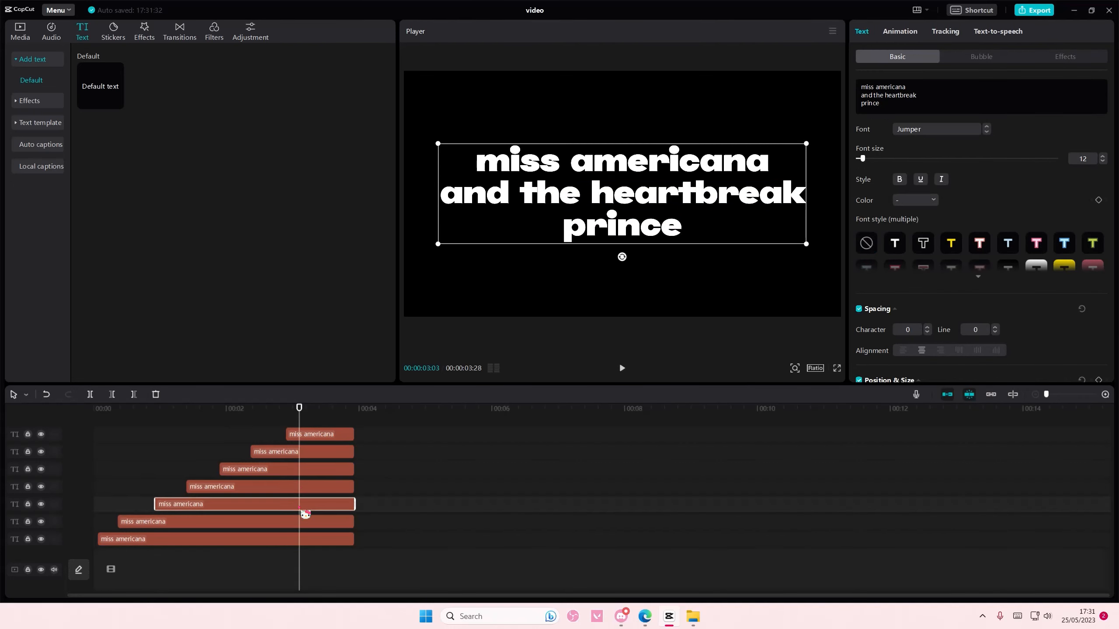
left_click(293, 541, "ctrl")
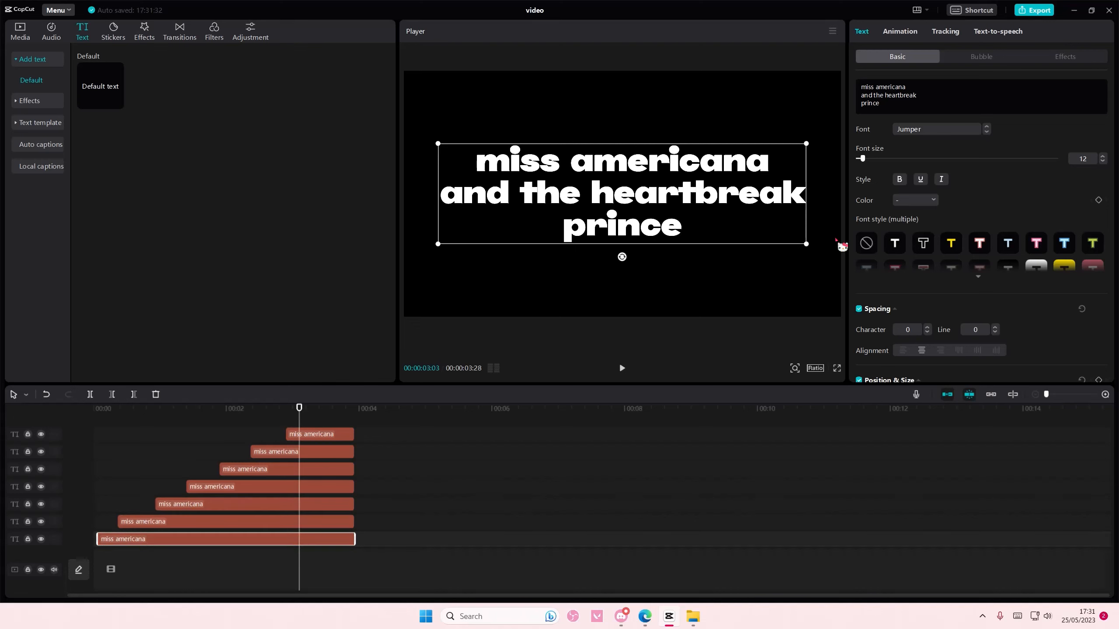
left_click_drag(894, 114, 875, 88)
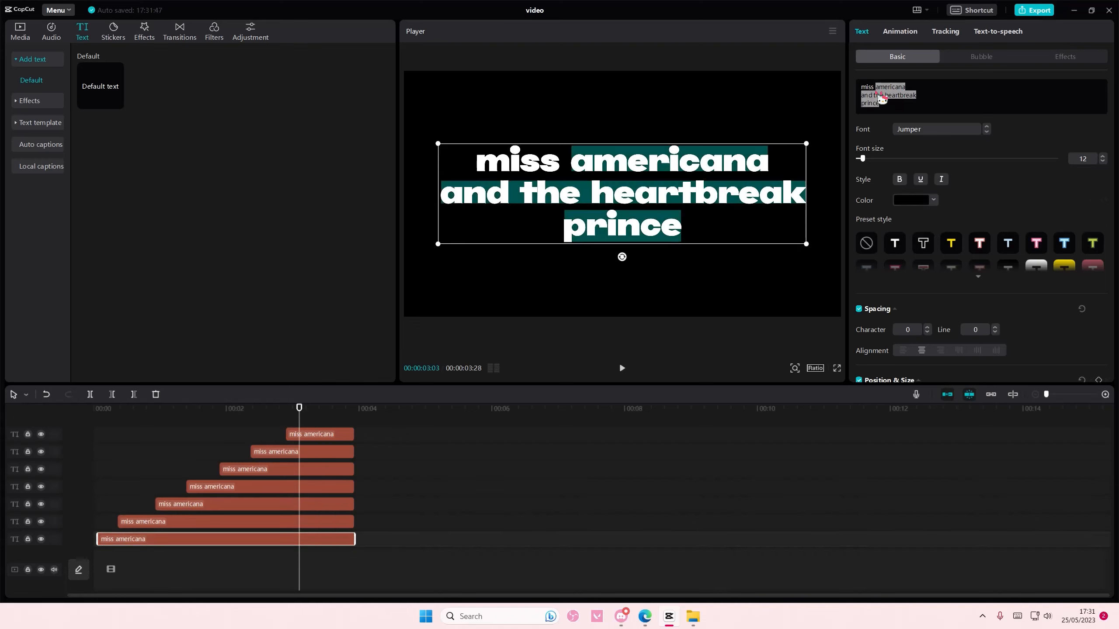
Step: With the playhead at 00:00:01:15, colour "heartbreak prince" black in the fourth text clip from the bottom
left_click_drag(298, 422, 193, 464)
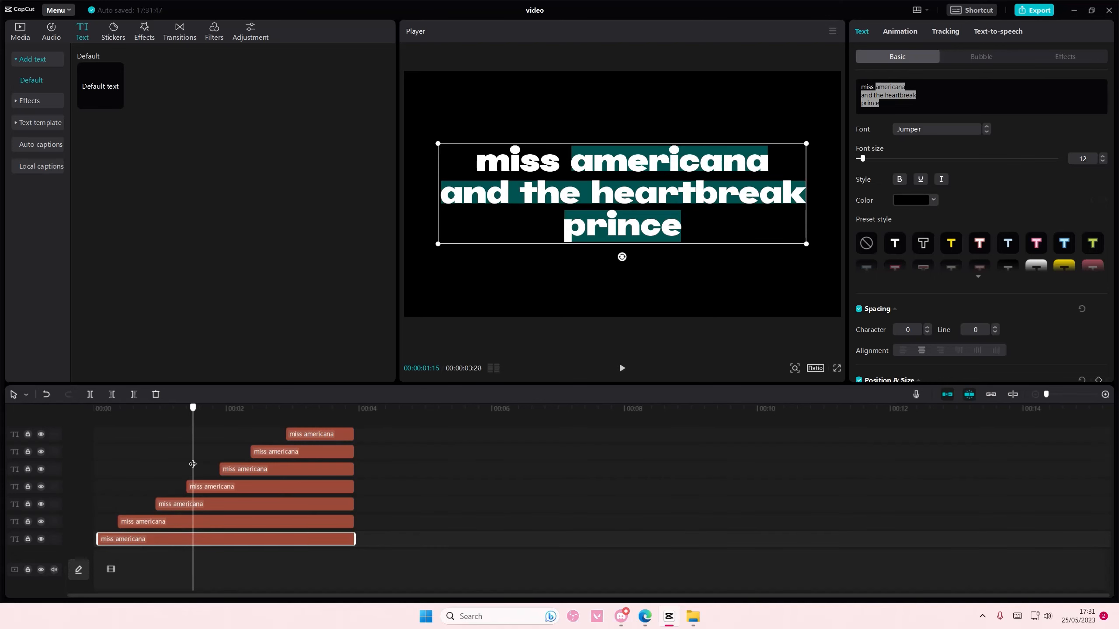
left_click(227, 488)
mouse_move(883, 95)
left_mouse_down()
mouse_move(903, 114)
mouse_move(891, 101)
left_mouse_up()
left_click(918, 201)
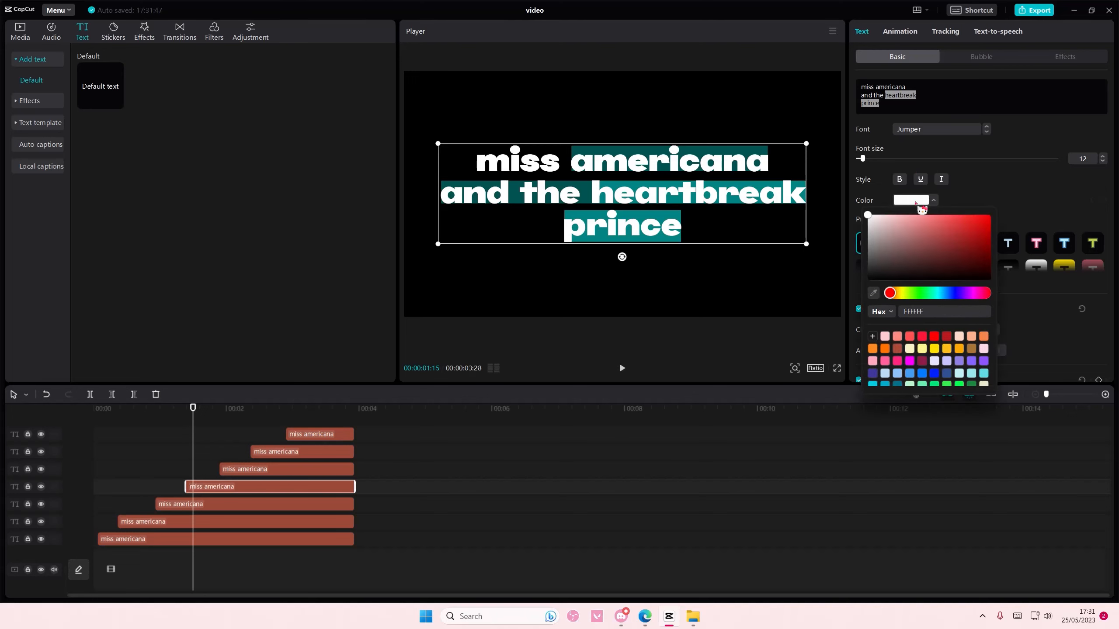
left_click(294, 460)
Step: With the playhead at 00:00:02:01, colour "prince" black (000000) in the fifth text clip from the bottom
left_click(277, 470)
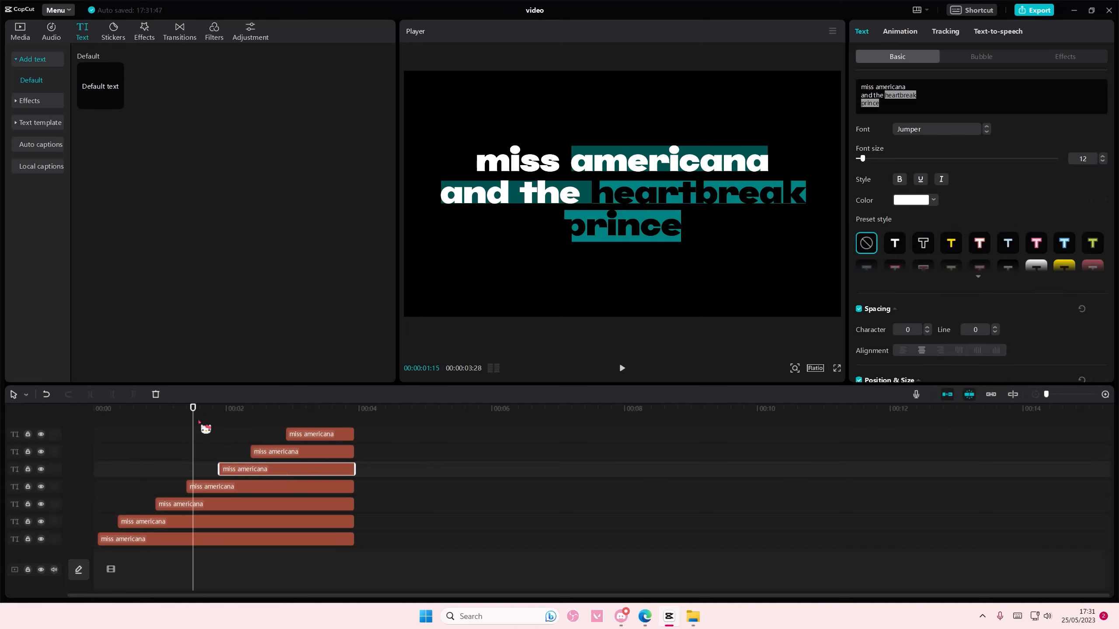
left_click_drag(192, 426, 228, 431)
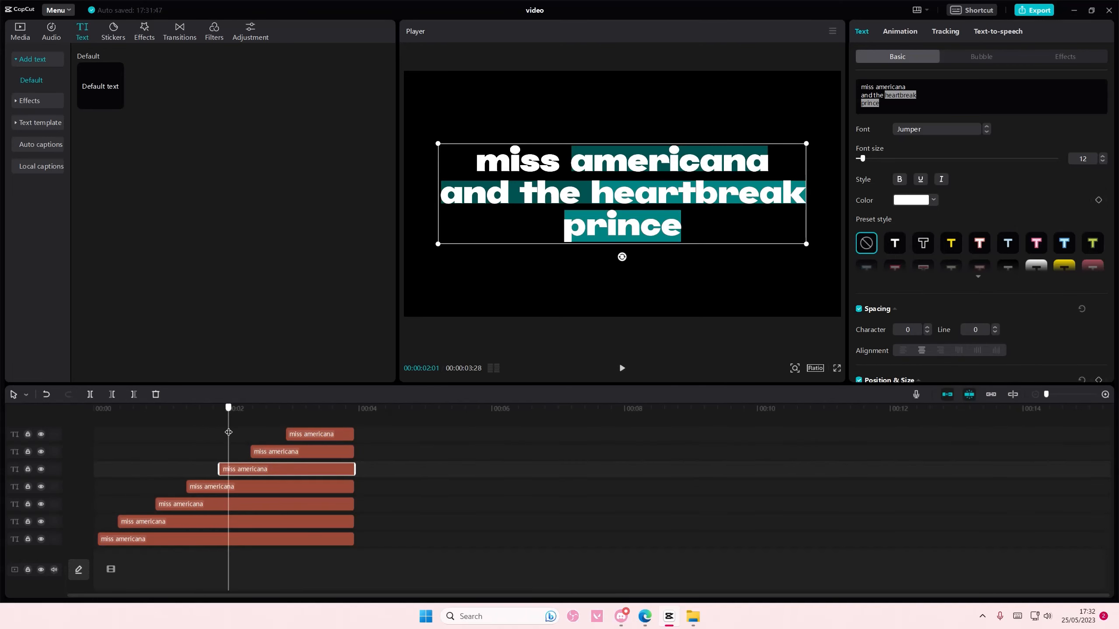
left_click_drag(912, 103, 822, 105)
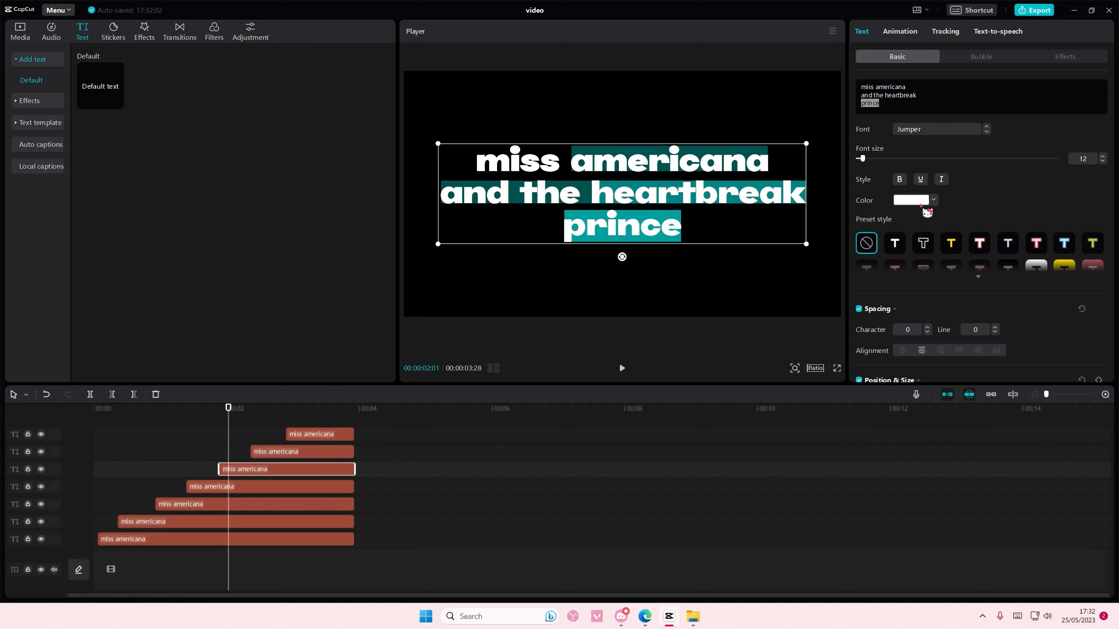
left_click(919, 201)
left_click_drag(887, 262, 846, 305)
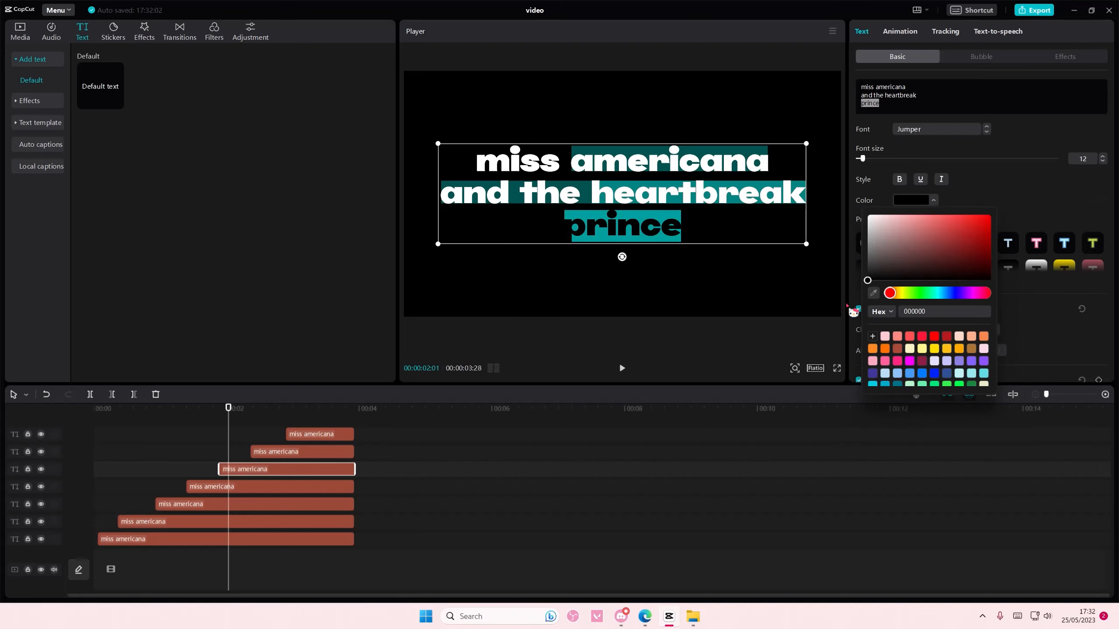
Step: Delete the uppermost text clip, the shortest of the seven, and play the word-by-word sequence to preview it
left_click(265, 454)
left_click_drag(229, 438, 50, 410)
left_click(311, 437)
key("Delete")
key("space")
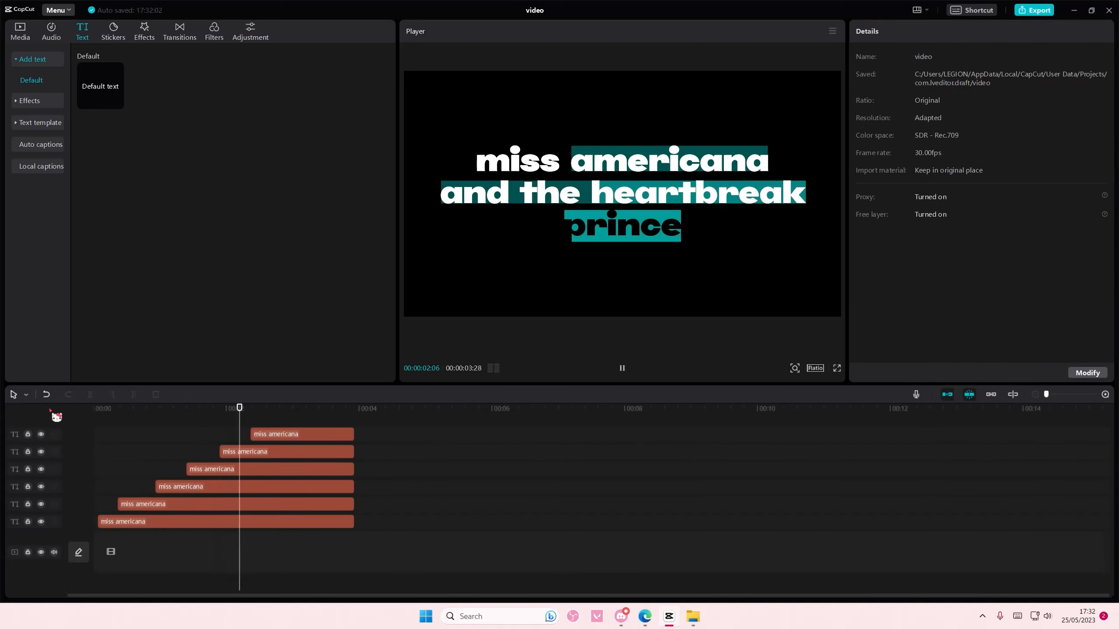
key("space")
Step: Move the third to sixth text clips from the bottom earlier, starting at about 0.7, 1.1, 1.6 and 2 s
left_click(227, 418)
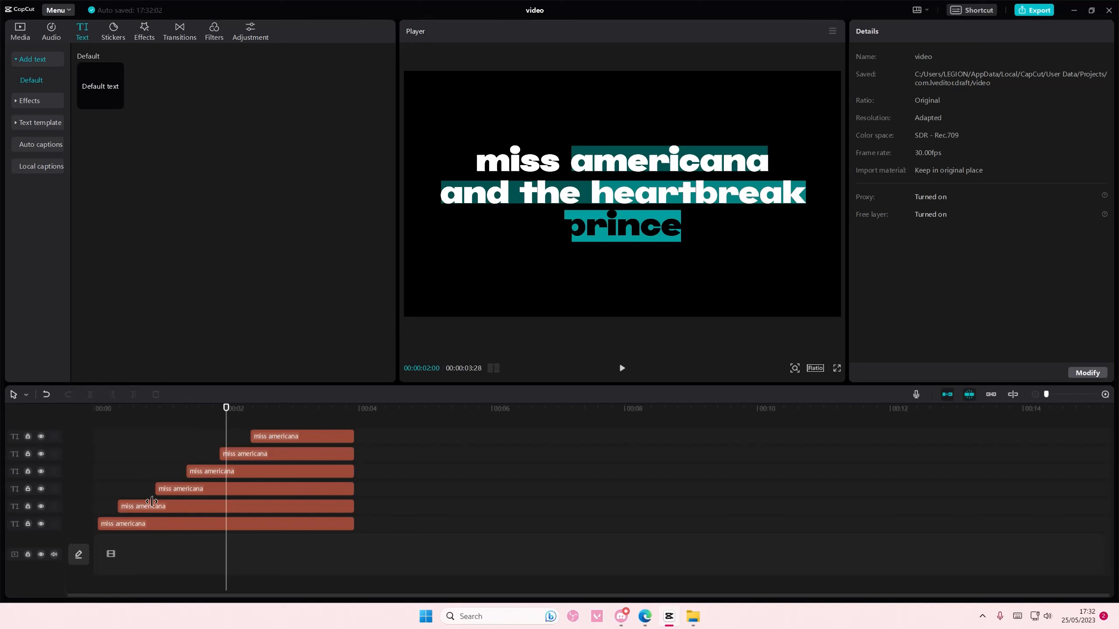
left_click_drag(164, 492, 180, 476)
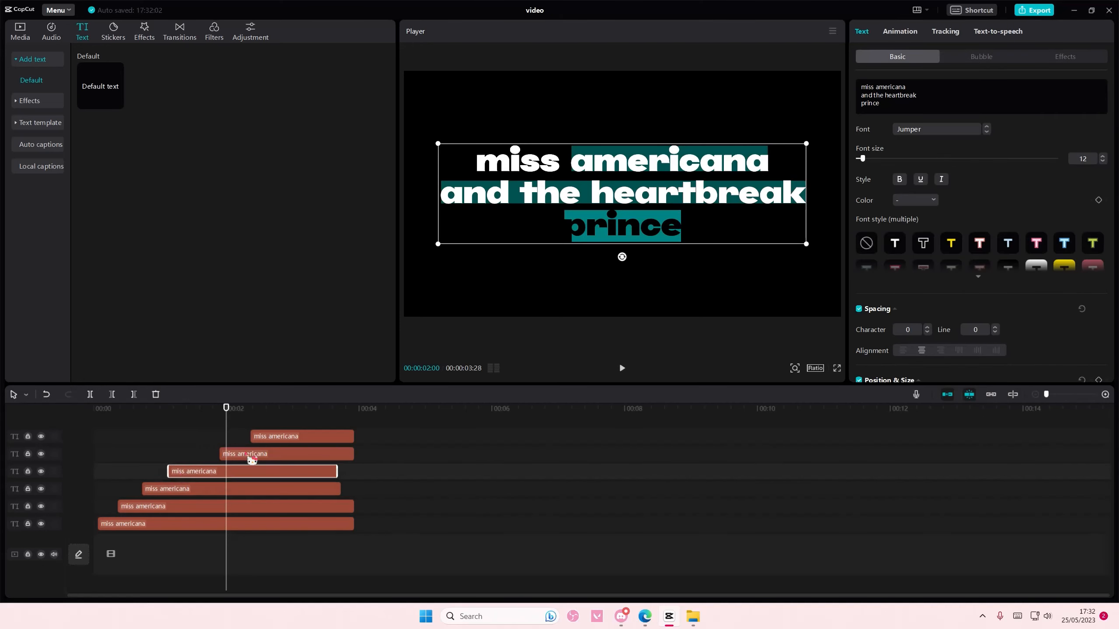
left_click_drag(251, 460, 245, 437)
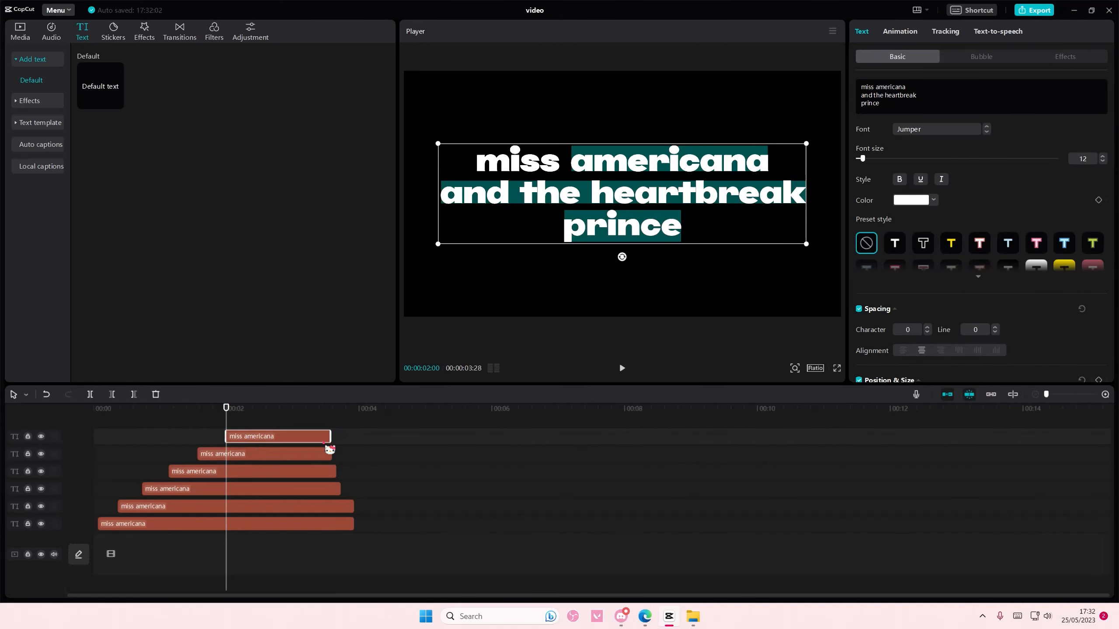
Step: Extend the four shorter text clips so all six text clips end together at 00:00:03:28
left_click_drag(330, 436, 354, 489)
left_click(386, 523)
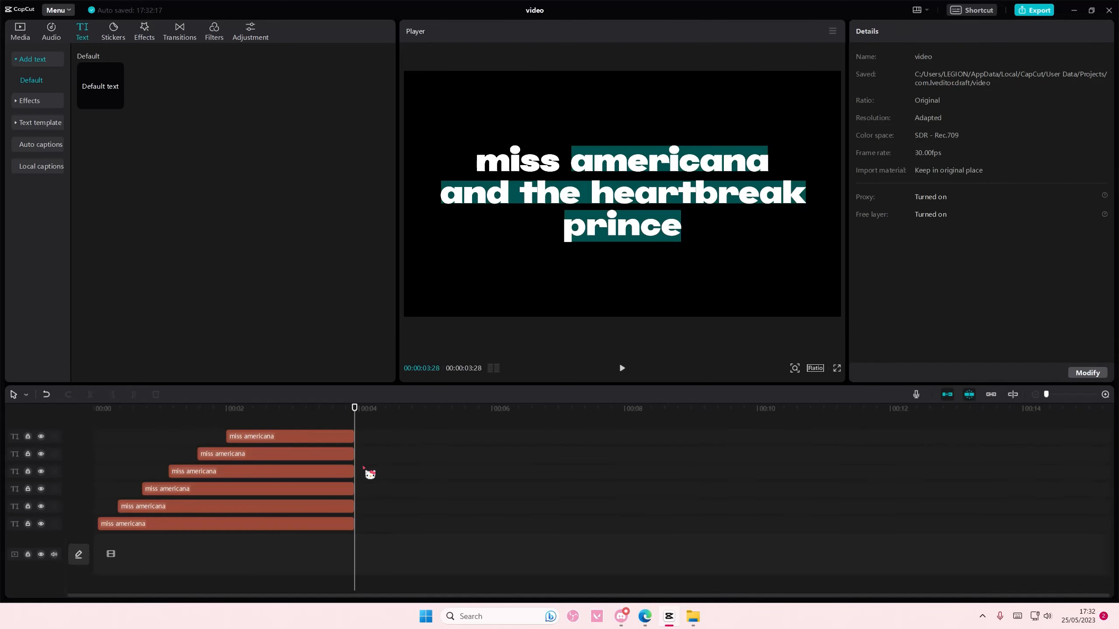
left_click(624, 234)
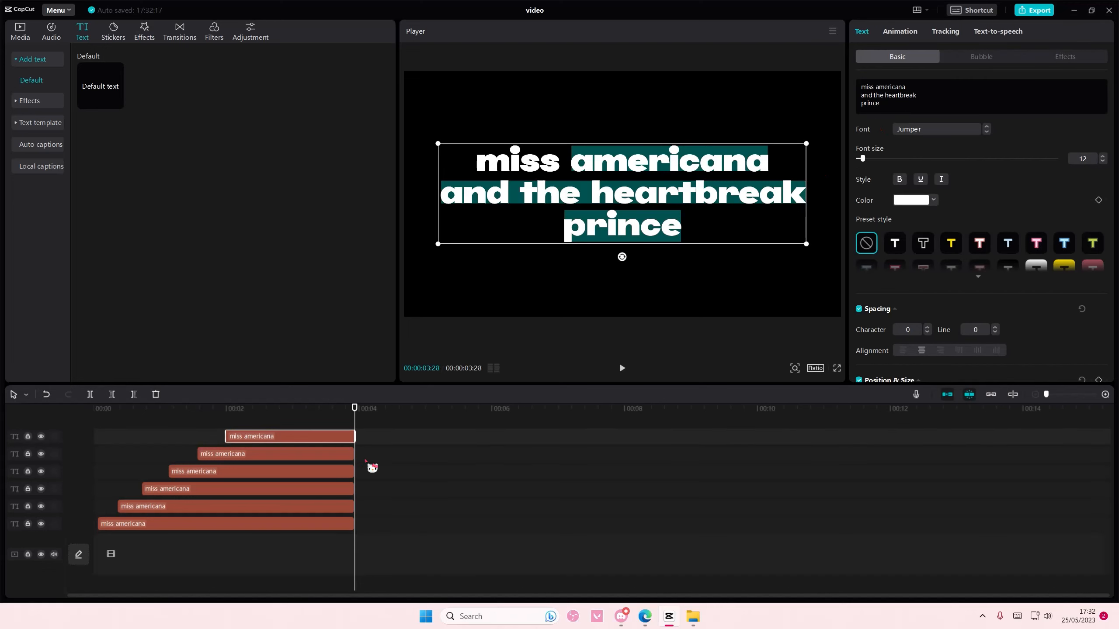
Step: Combine all six text clips into one compound clip and check the word-by-word reveal
key("ctrl+a")
right_click(271, 492)
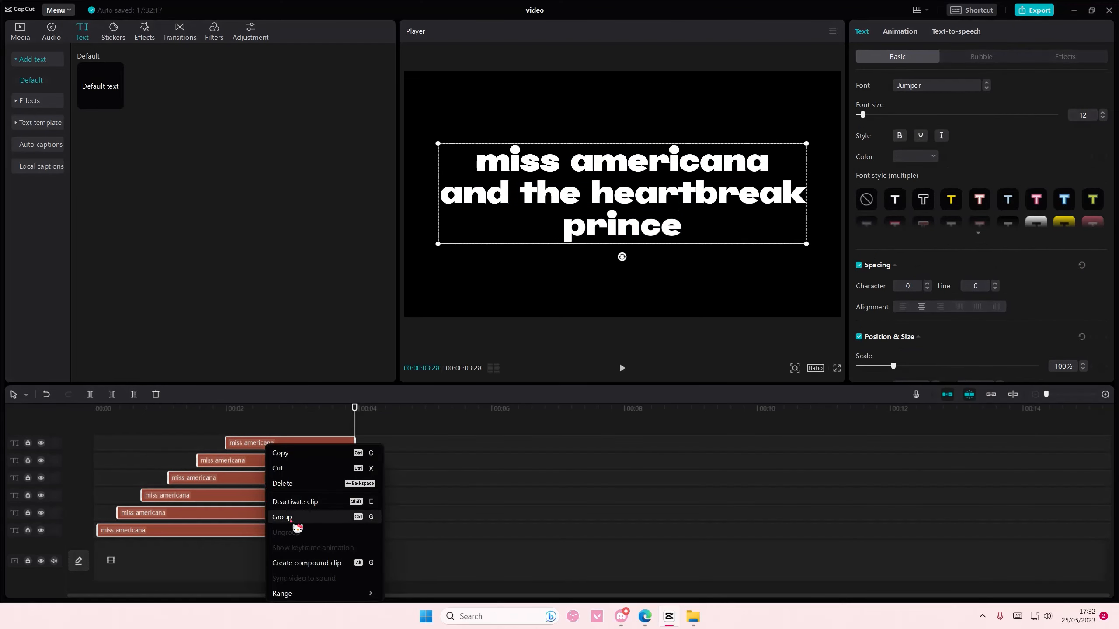
left_click(300, 562)
left_click(350, 429)
left_click_drag(298, 427, 80, 429)
left_click(313, 450)
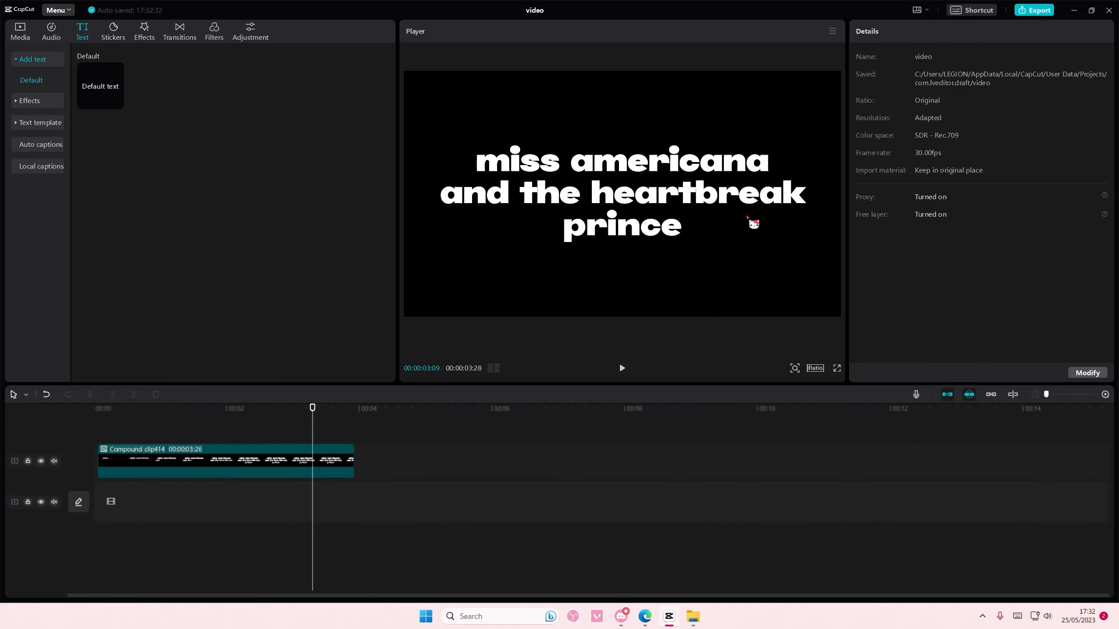
Step: Add the Edge Glow lens effect above the compound clip, extend it to the clip's end and set Glow to 2
left_click(143, 37)
left_click(40, 60)
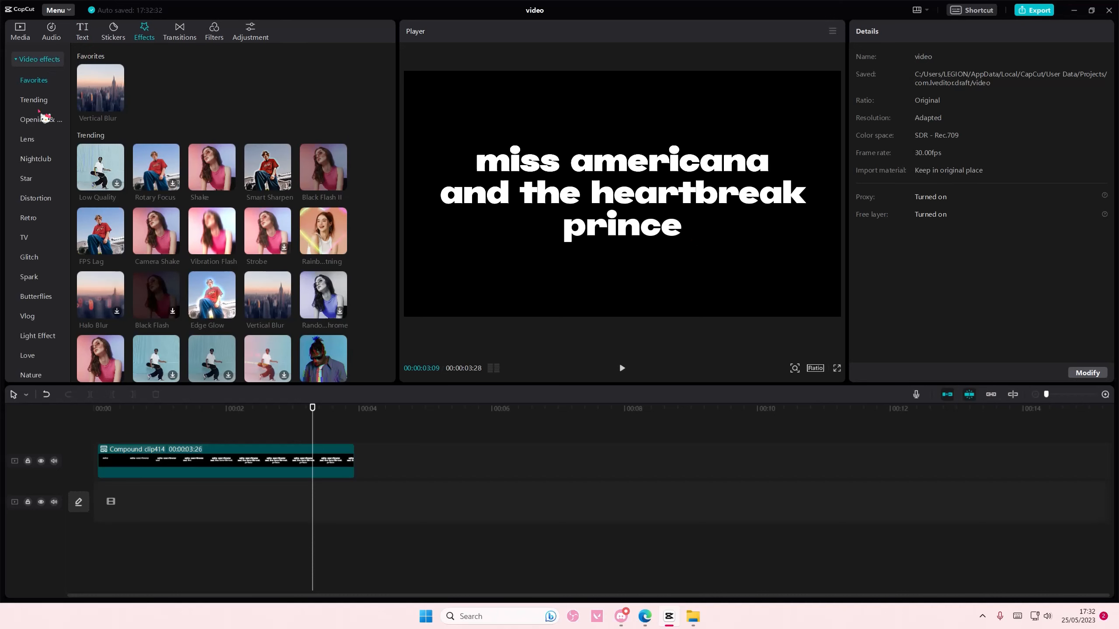
left_click(39, 141)
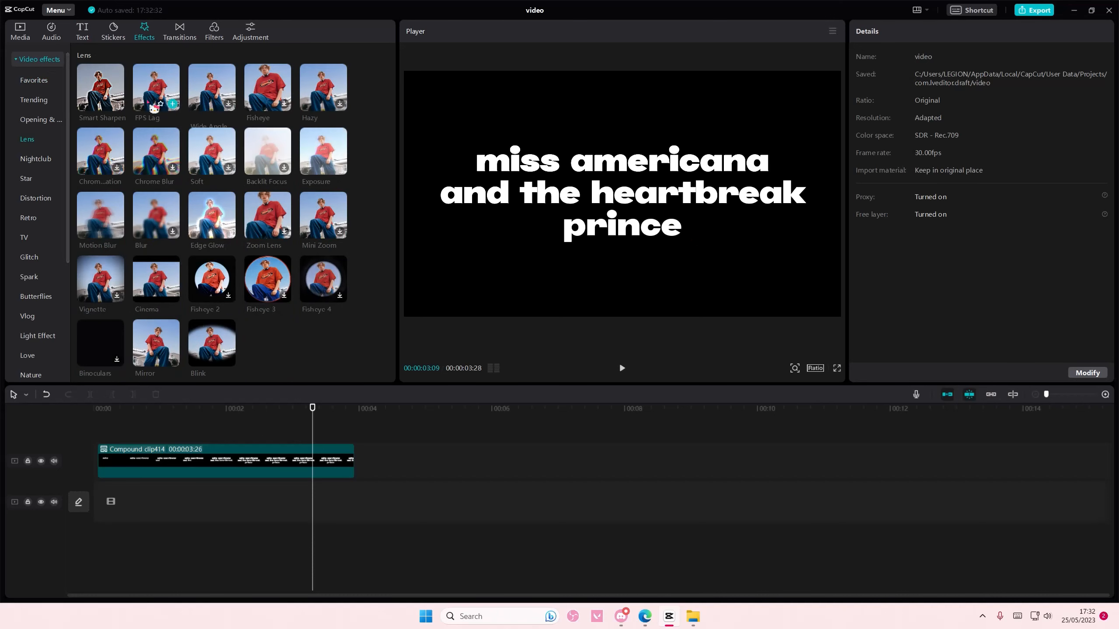
left_click_drag(205, 221, 69, 426)
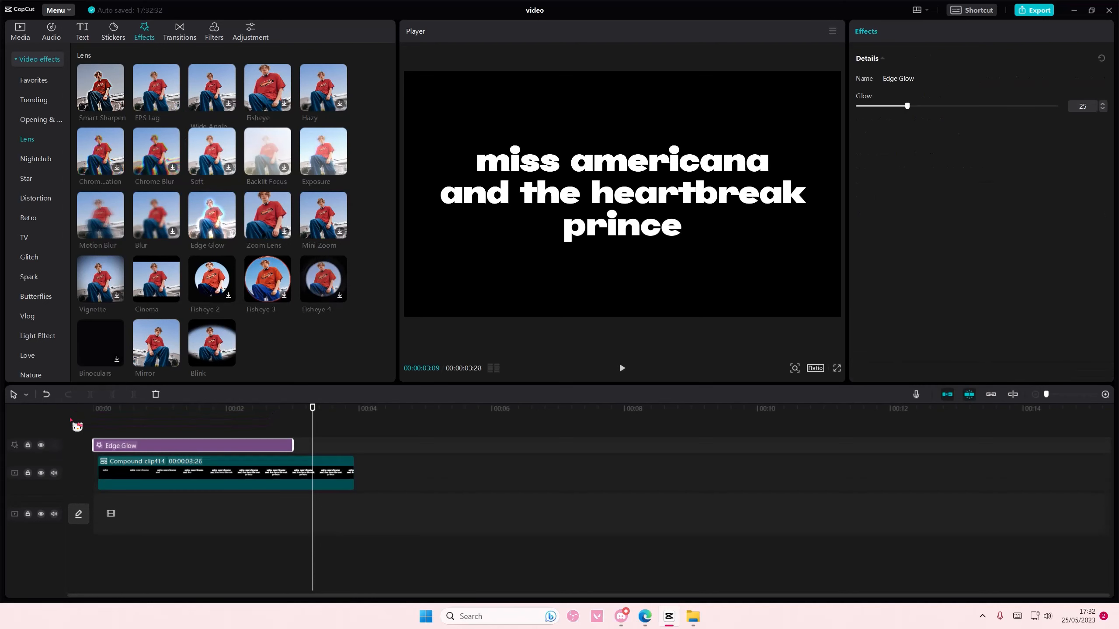
left_click_drag(292, 444, 354, 445)
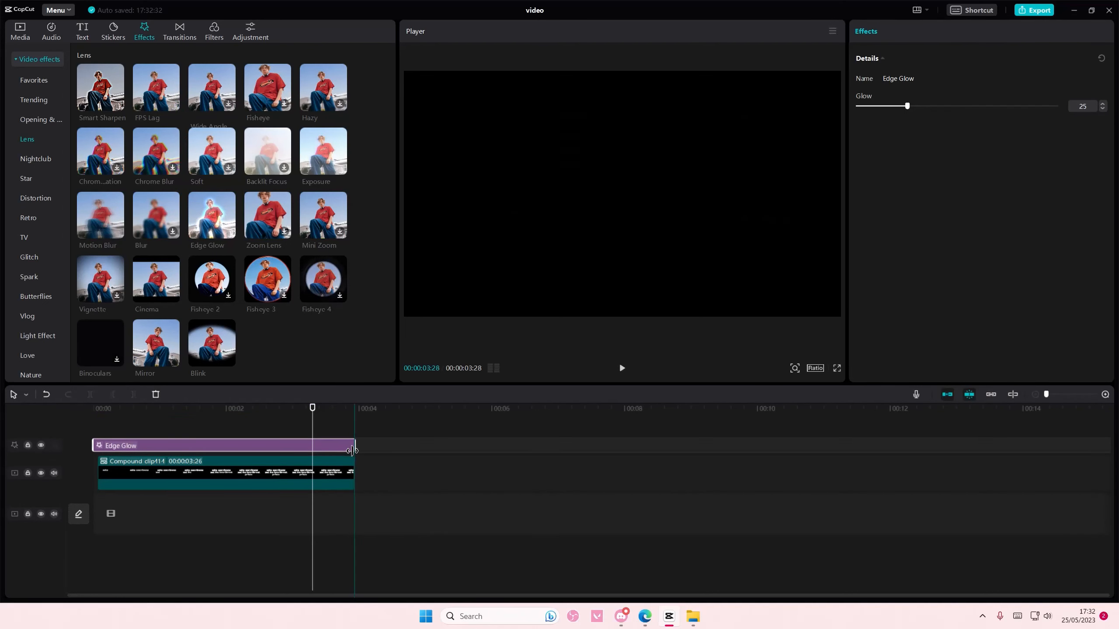
left_click_drag(906, 107, 860, 131)
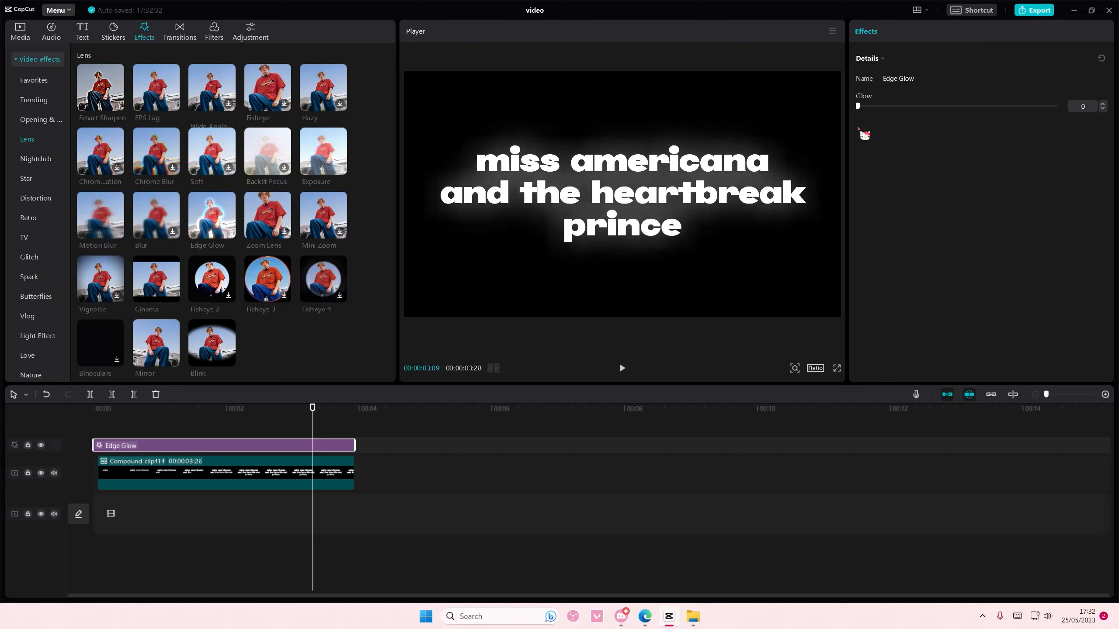
Step: Export the glowing text video as "overlayyy", open its destination folder and dismiss the publishing dialog
left_click(1032, 11)
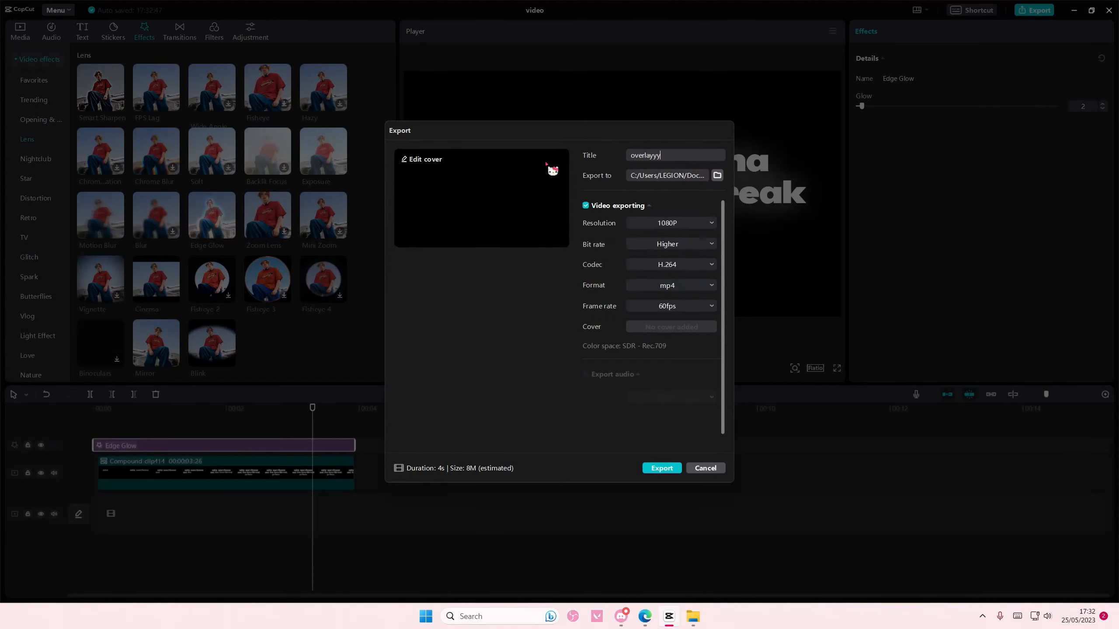
left_click(673, 468)
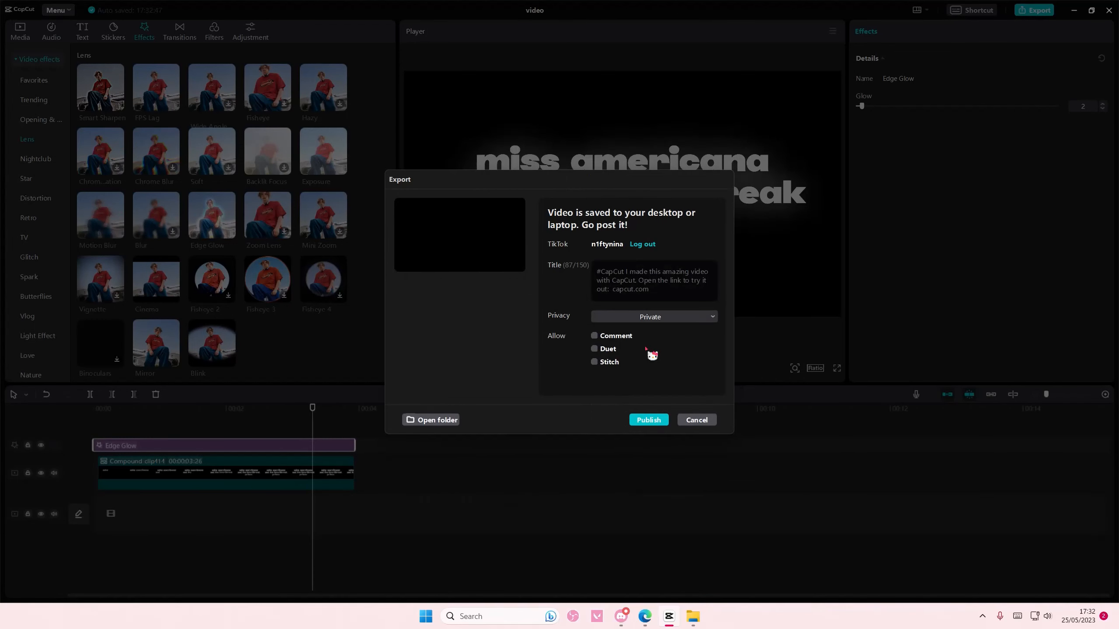
left_click(457, 419)
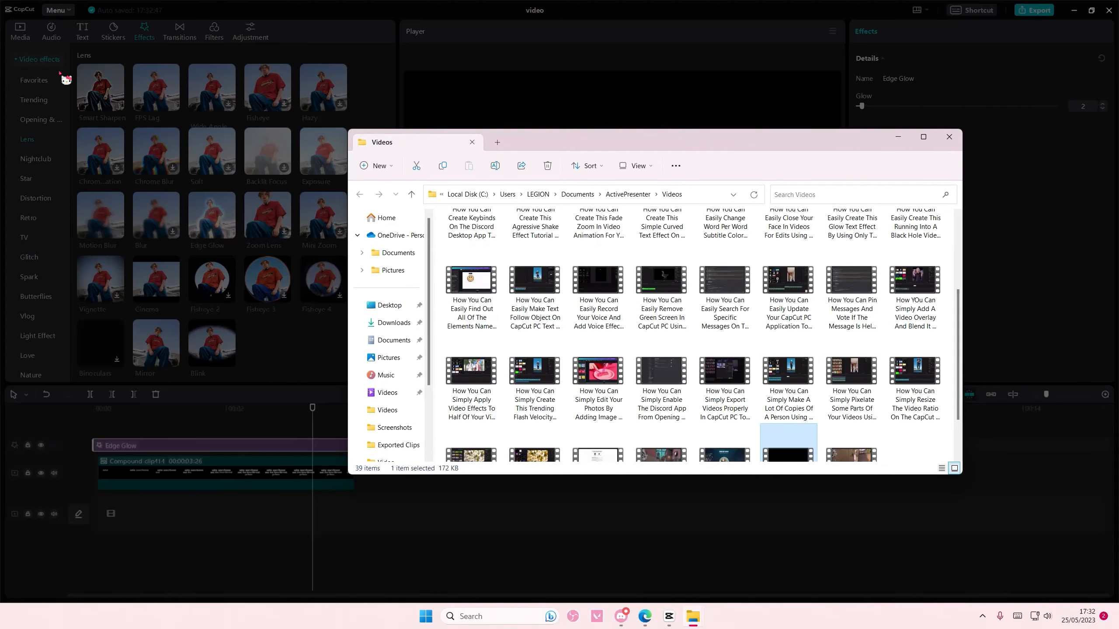
left_click(66, 80)
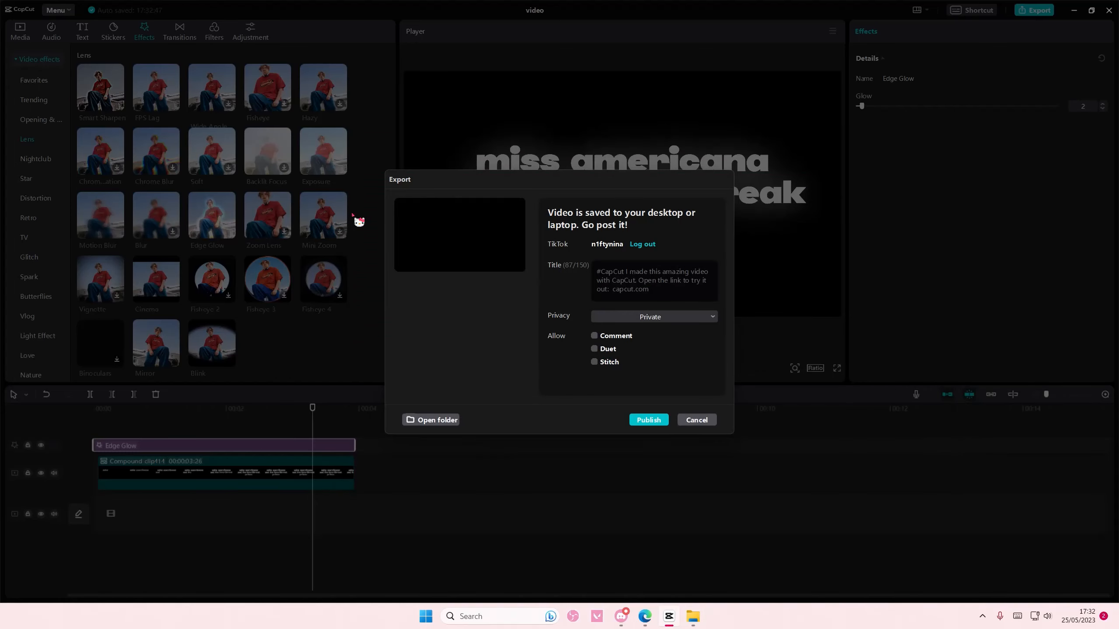
left_click(696, 425)
Step: Import the exported overlayyy.mp4 from the Videos folder into the project media
left_click(19, 31)
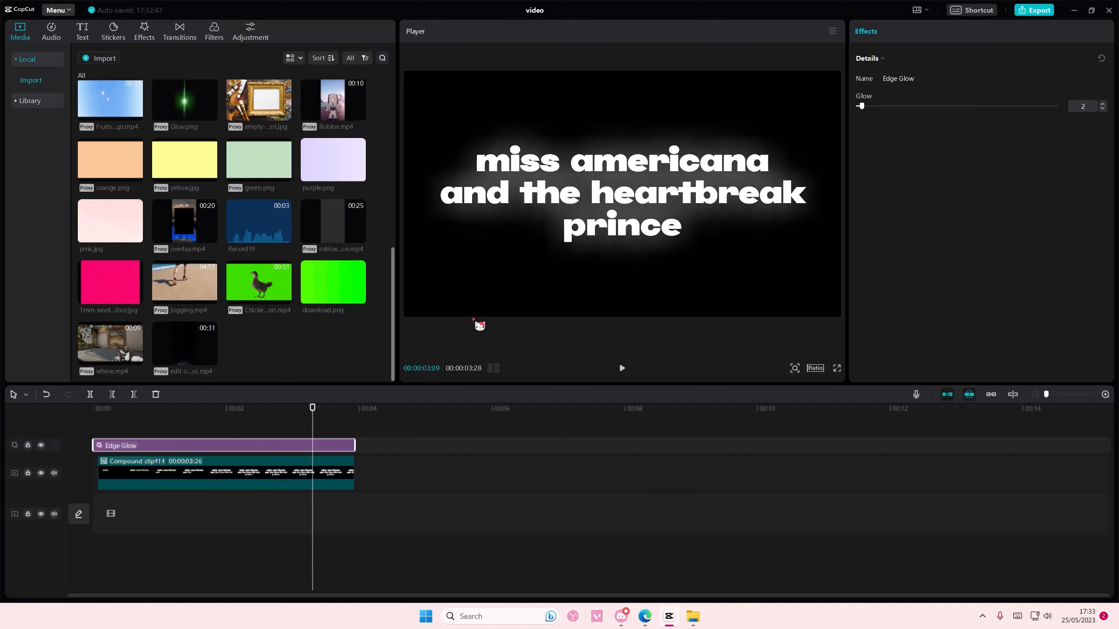
mouse_move(705, 614)
left_click(759, 573)
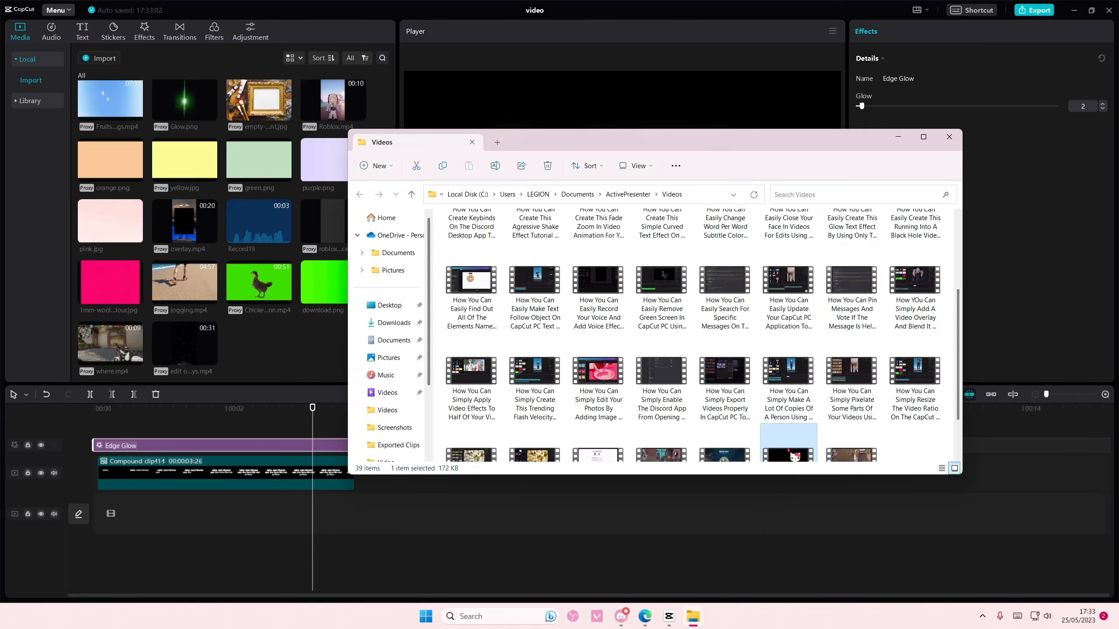
scroll(815, 432, "down", 2)
left_click_drag(788, 410, 265, 348)
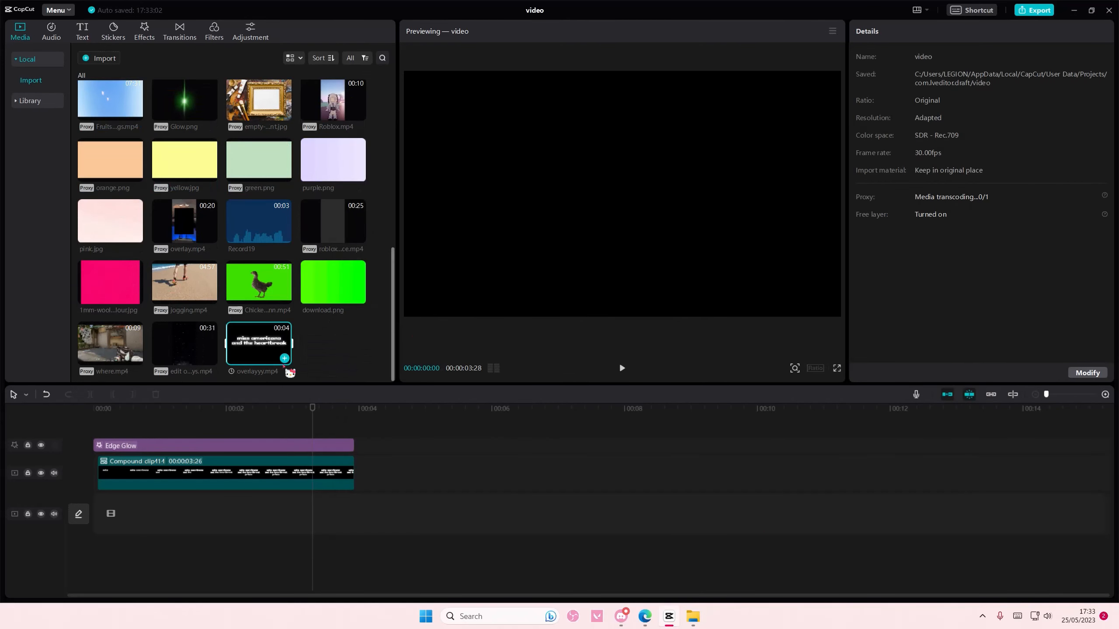
scroll(198, 331, "up", 5)
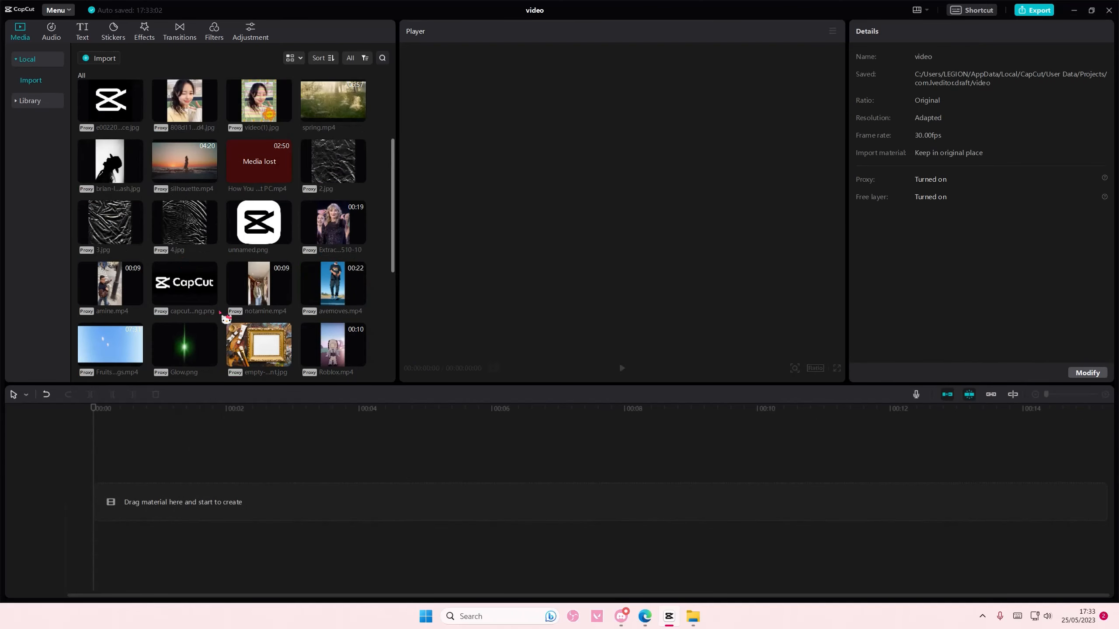
left_click(358, 237)
scroll(307, 322, "down", 5)
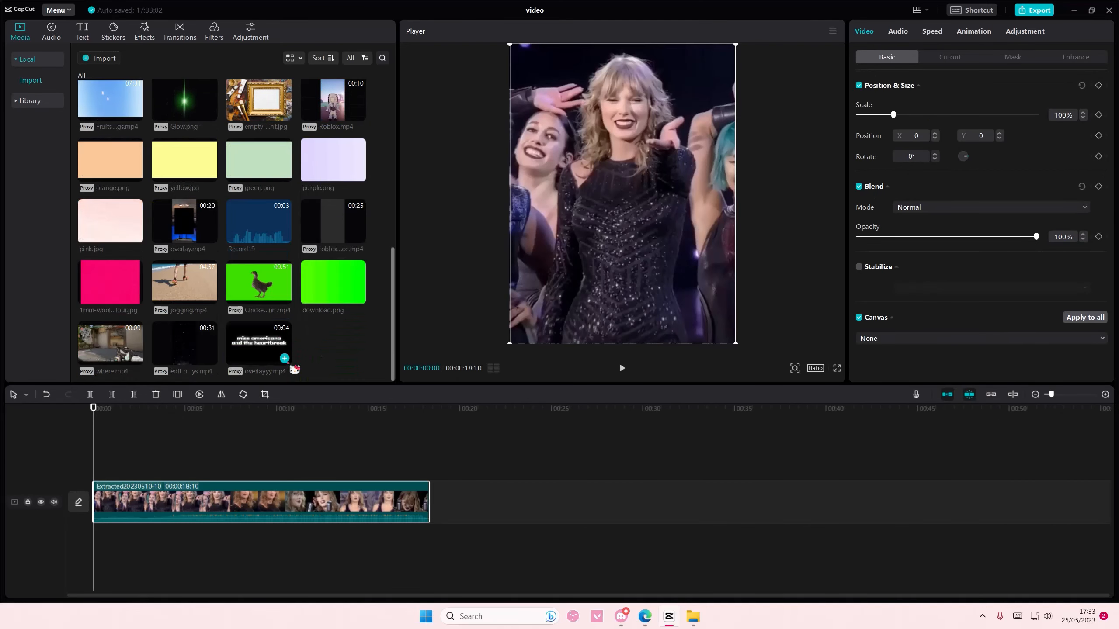
left_click(286, 361)
left_click_drag(151, 475, 151, 456)
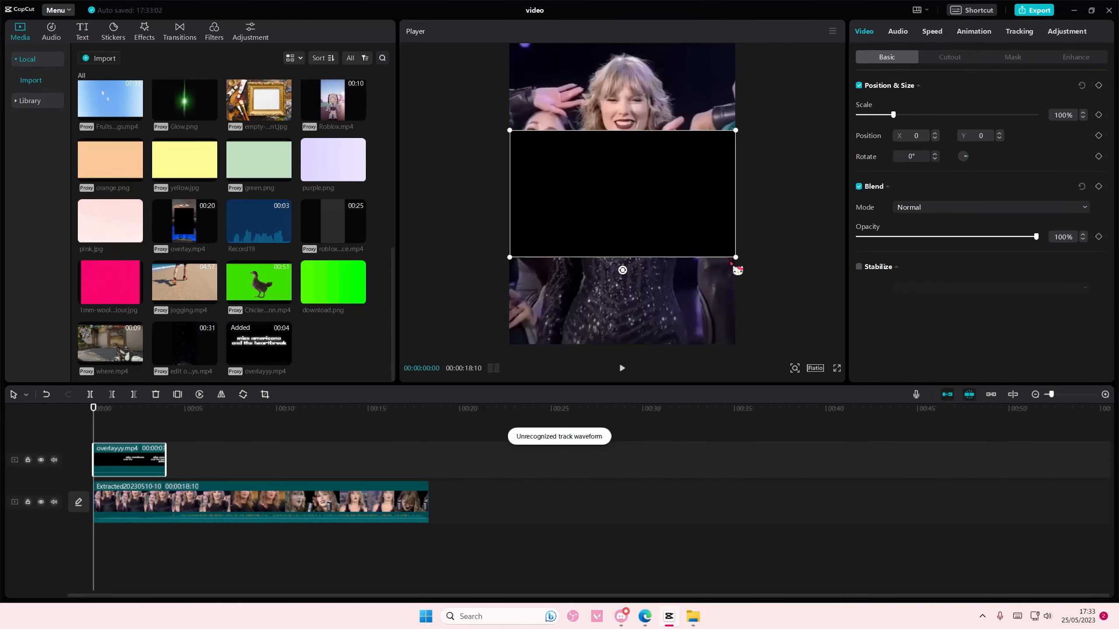
Step: Try the Brighten blend mode on the overlayyy.mp4 clip and check it at 00:00:01:10
left_click(918, 209)
left_click(936, 243)
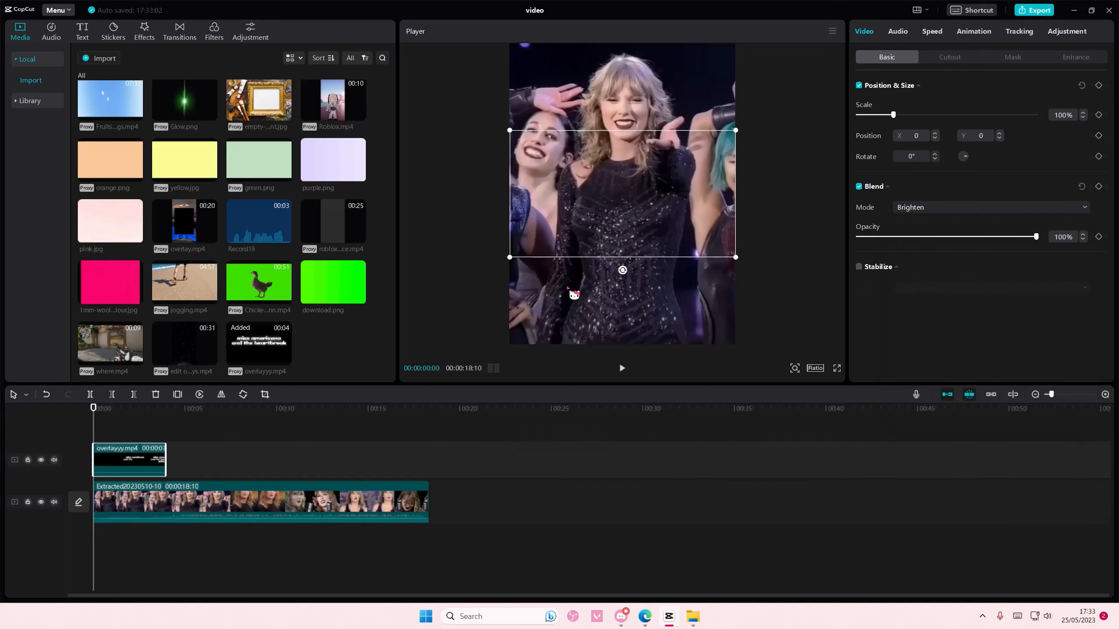
left_click_drag(95, 424, 118, 432)
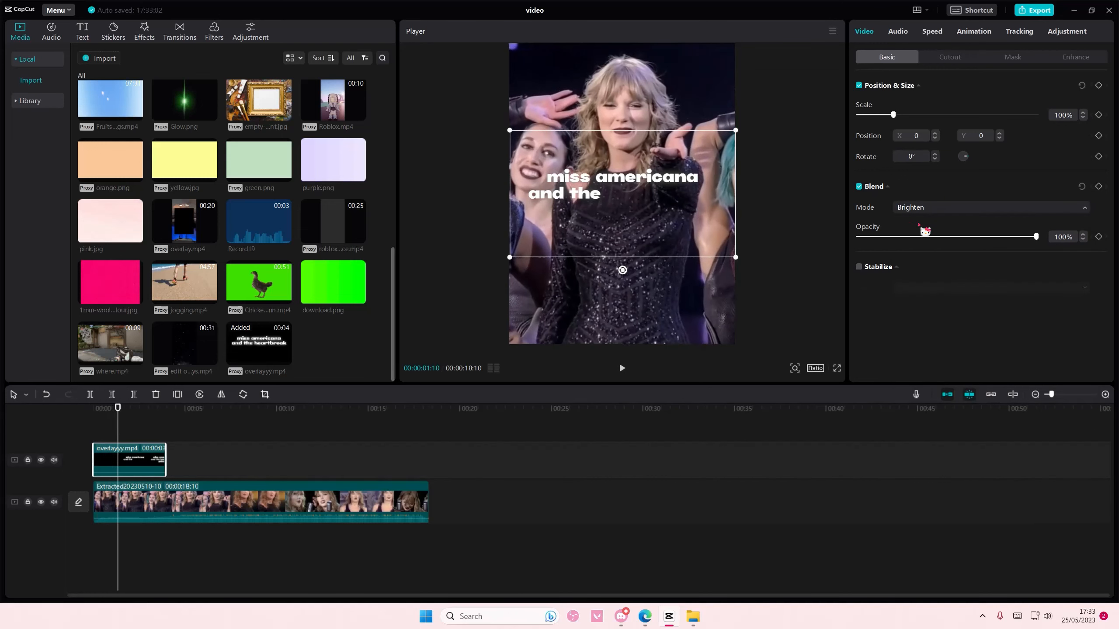
Step: Set the overlayyy.mp4 clip's blend mode to Screen and review it over the footage
left_click(920, 207)
left_click(929, 260)
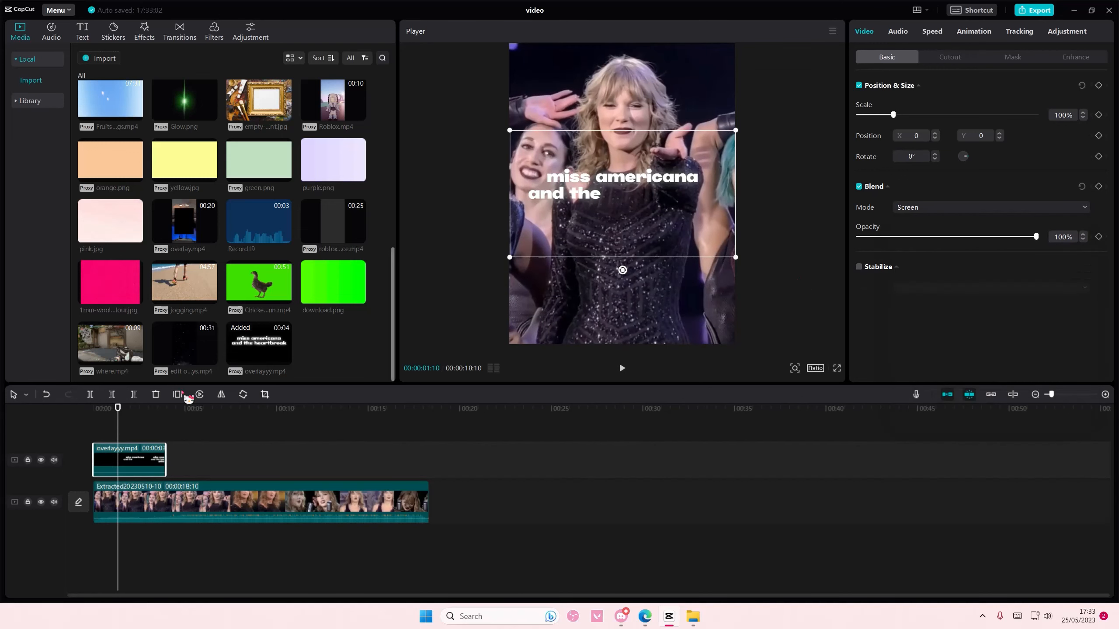
left_click(137, 427)
left_click_drag(134, 431, 74, 432)
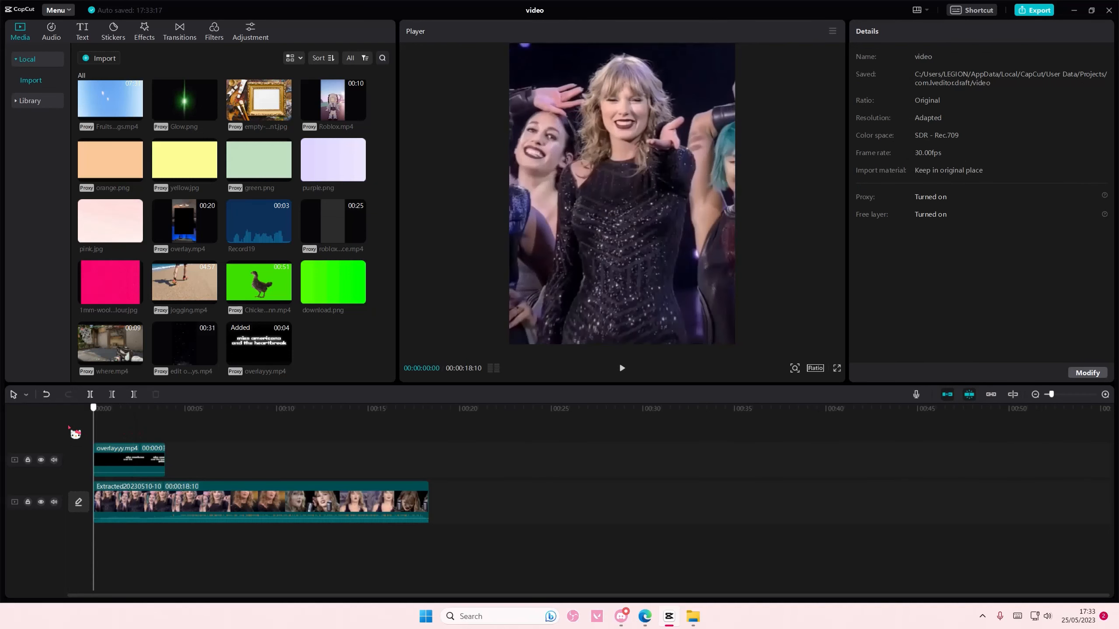
left_click(189, 502)
left_click(1024, 32)
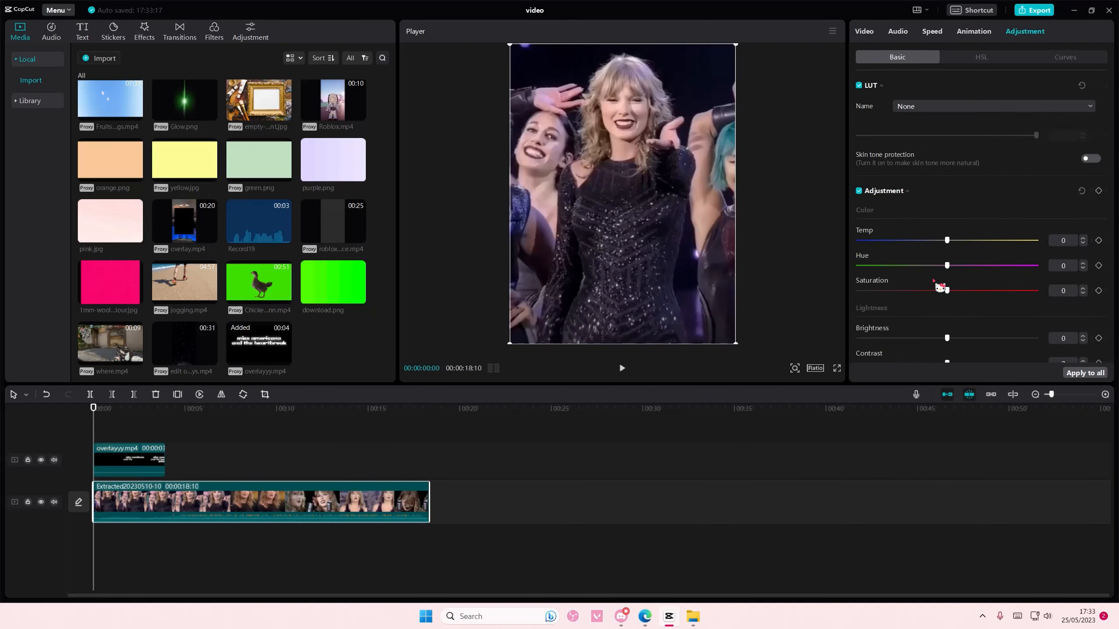
left_click_drag(946, 338, 925, 339)
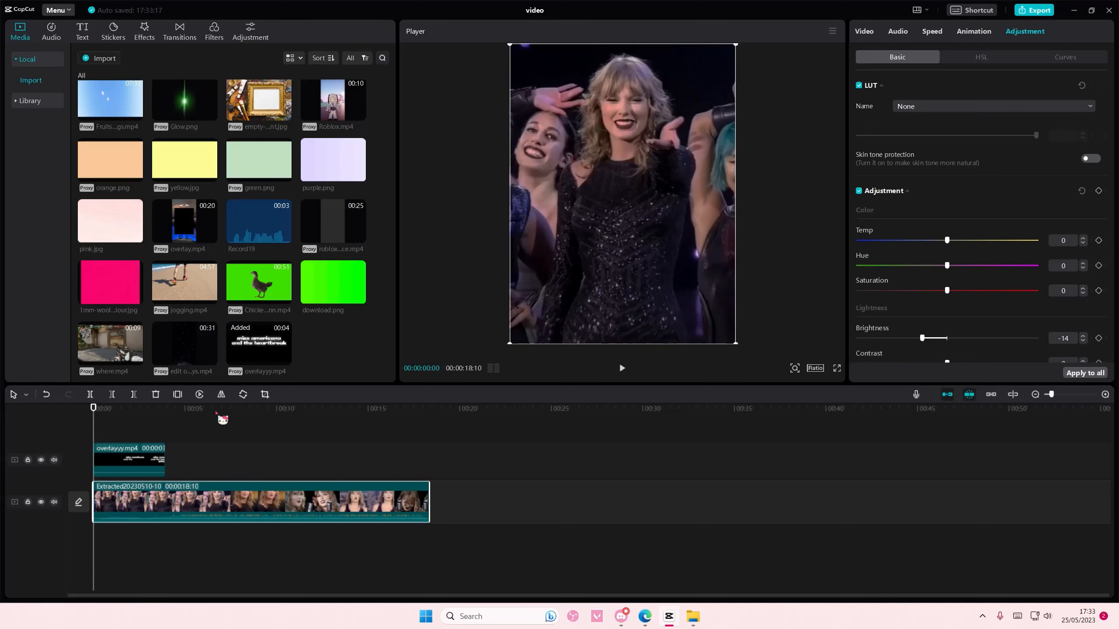
left_click(120, 428)
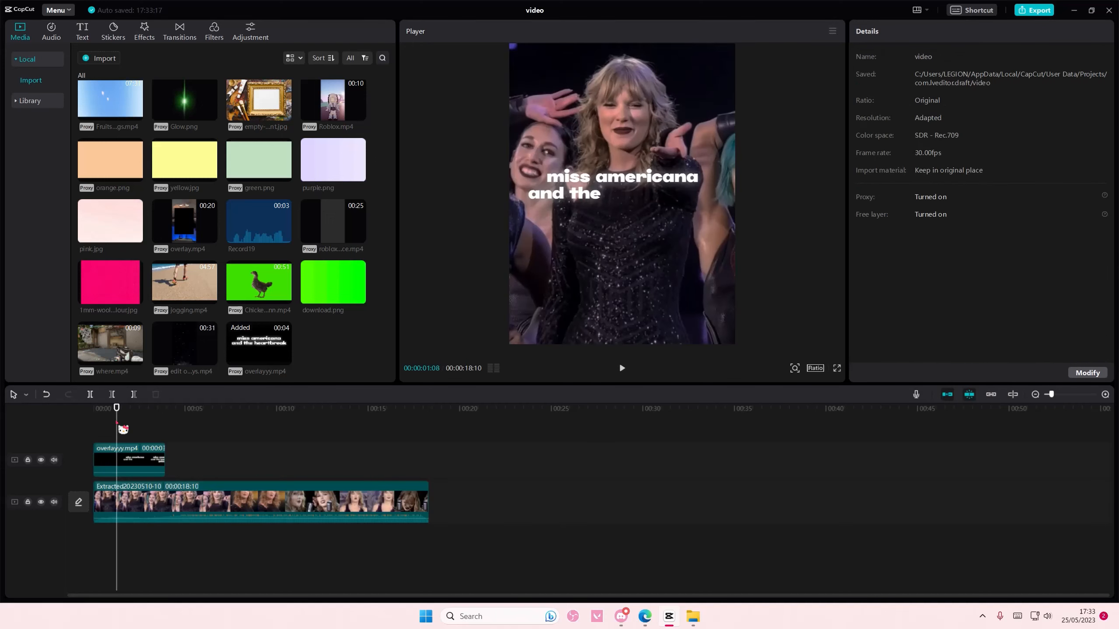
Step: Mute the main video track and play the opening to preview the text overlay
left_click(54, 502)
key("space")
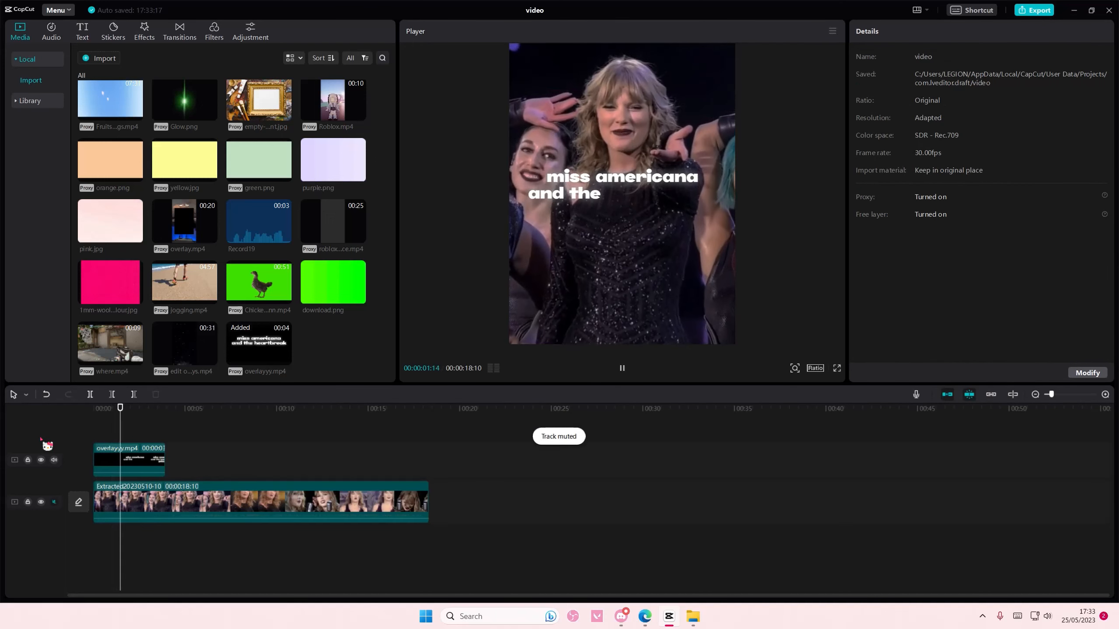
key("space")
Step: Try the first Combo animation on the overlayyy.mp4 clip, then apply the second one, "Wave...lide", instead
left_click(146, 468)
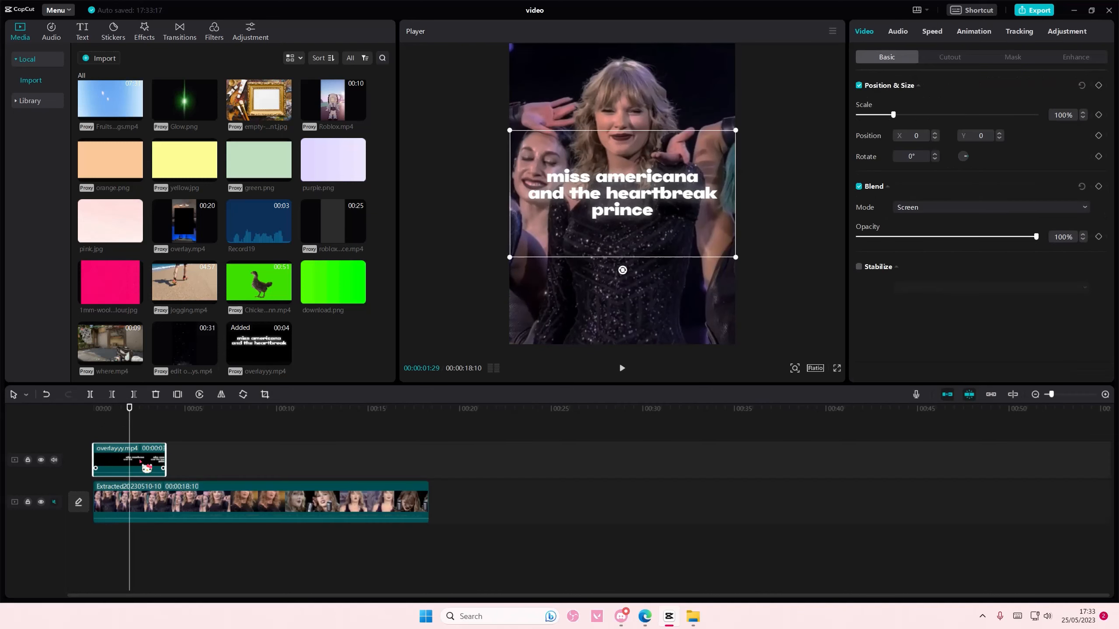
left_click(976, 32)
left_click(1065, 56)
left_click(930, 101)
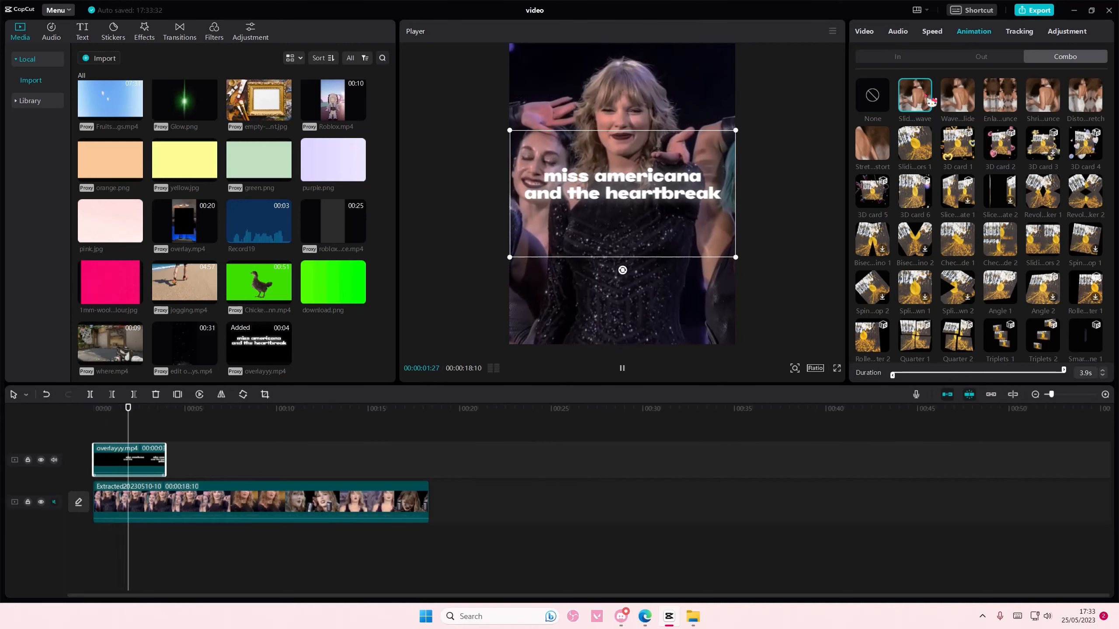
left_click(955, 103)
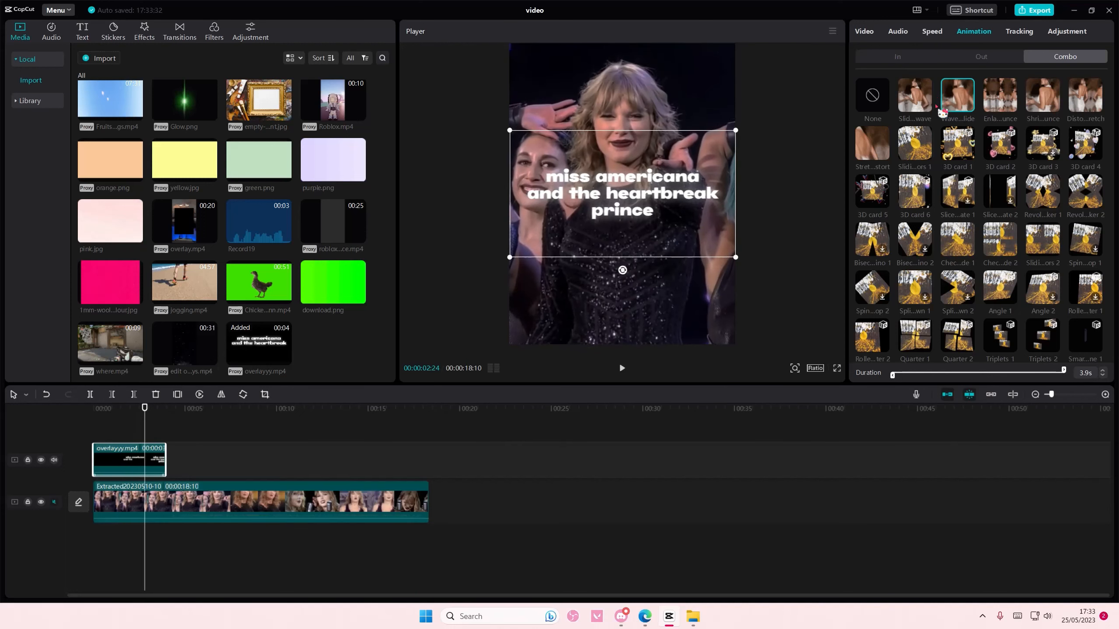
Step: Review the animated text overlay at several points and play it from the beginning
left_click(107, 431)
left_click(118, 449)
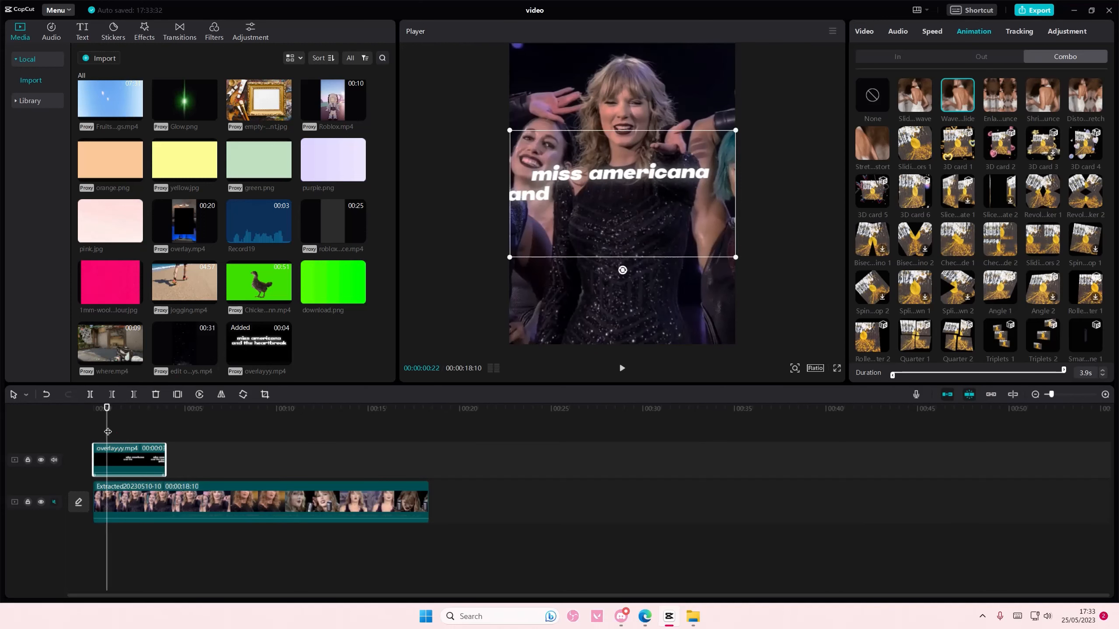
left_click(135, 430)
left_click(139, 452)
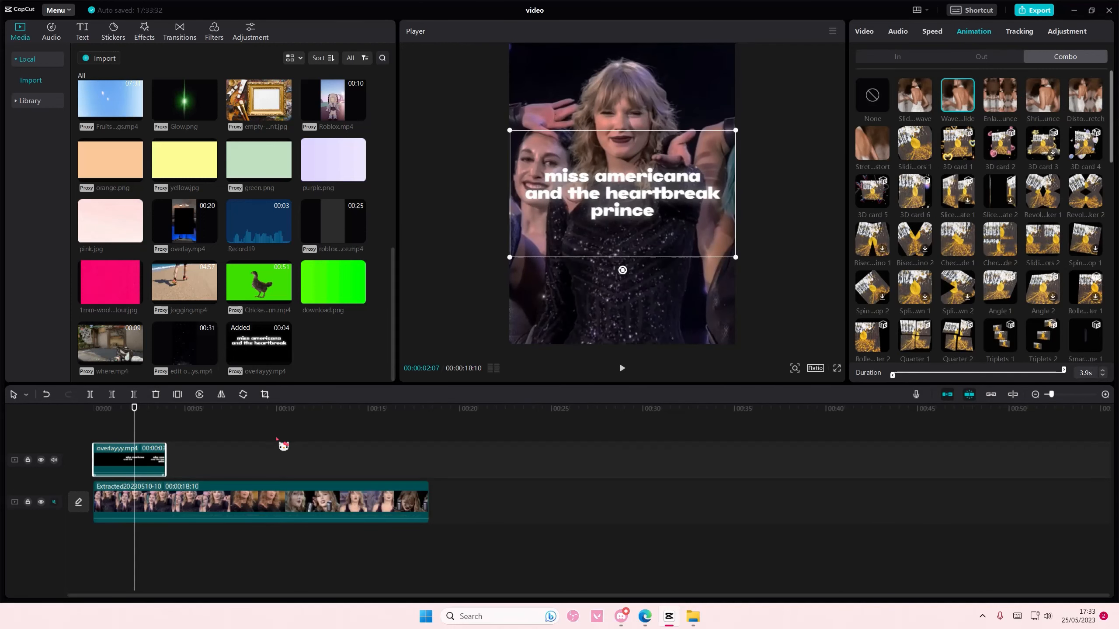
left_click(177, 435)
left_click(63, 440)
key("space")
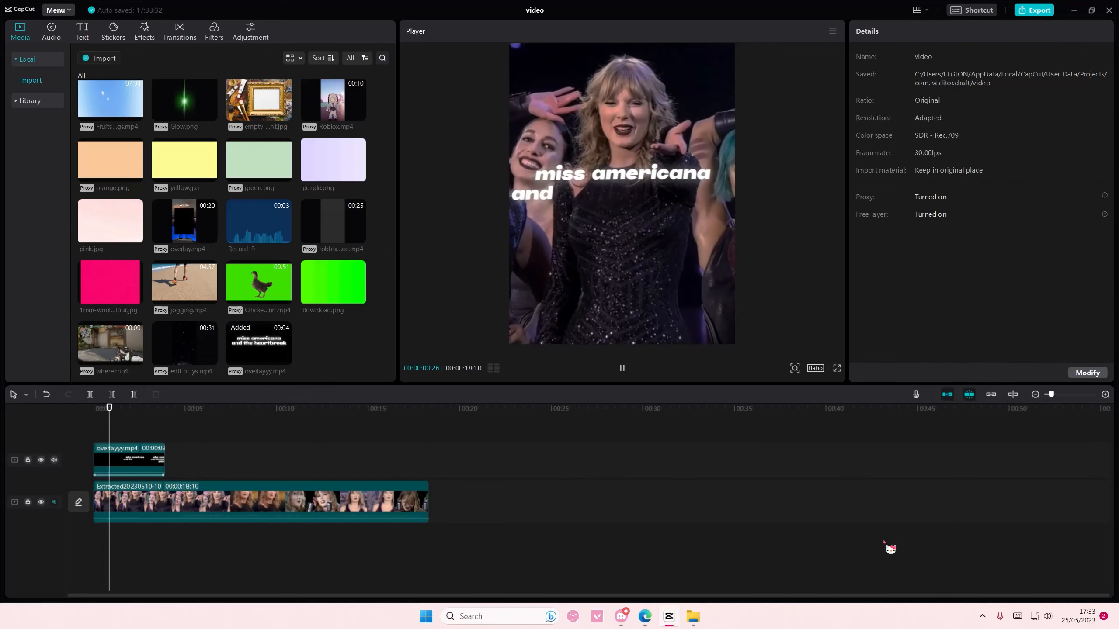